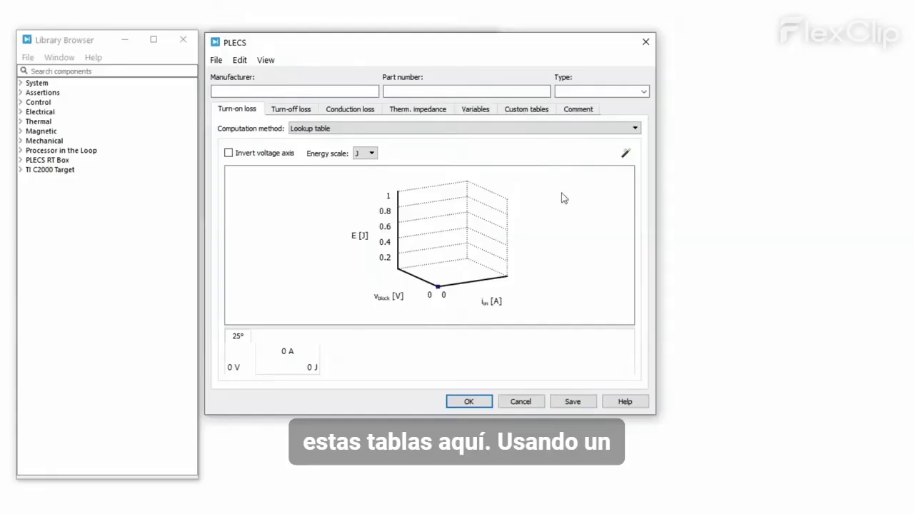
- Switch the turn-on loss computation method to Formula, and to Lookup table and formula
{"action": "left_click", "coordinate": [593, 128]}
{"action": "left_click", "coordinate": [602, 150]}
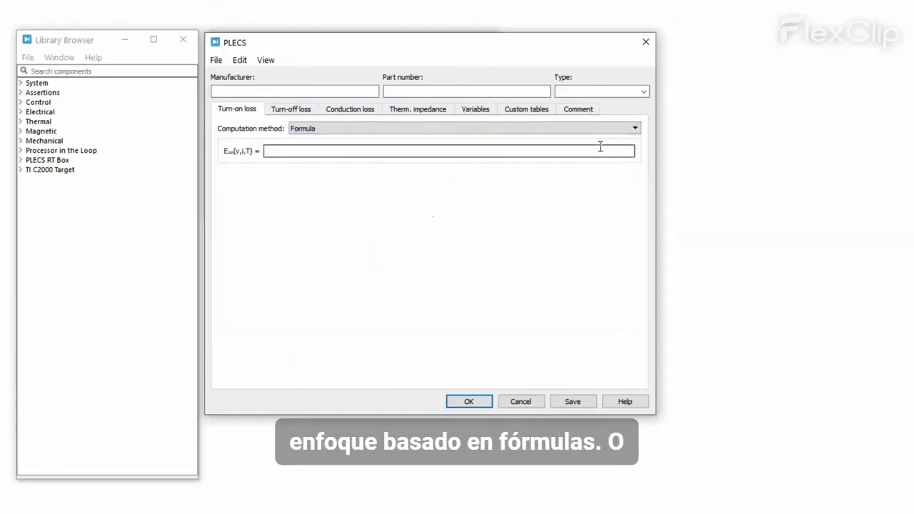
{"action": "left_click", "coordinate": [616, 132]}
{"action": "left_click", "coordinate": [585, 157]}
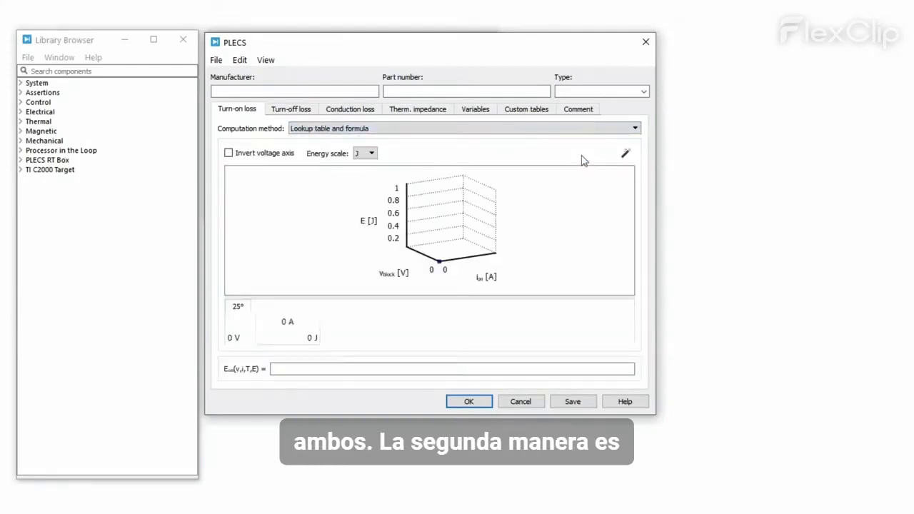
- Open the graph import wizard for turn-on losses and consult the help page on importing data from graphical datasheets
{"action": "left_click", "coordinate": [625, 154]}
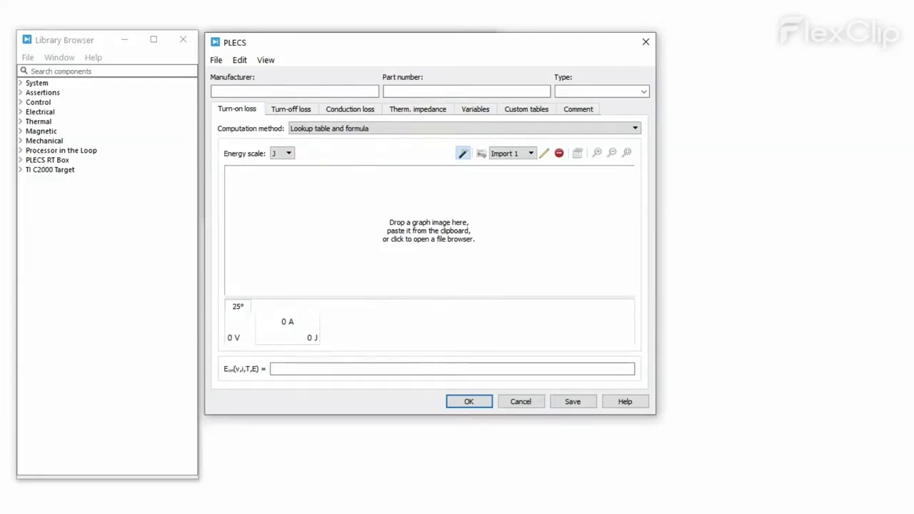
{"action": "left_click", "coordinate": [639, 405]}
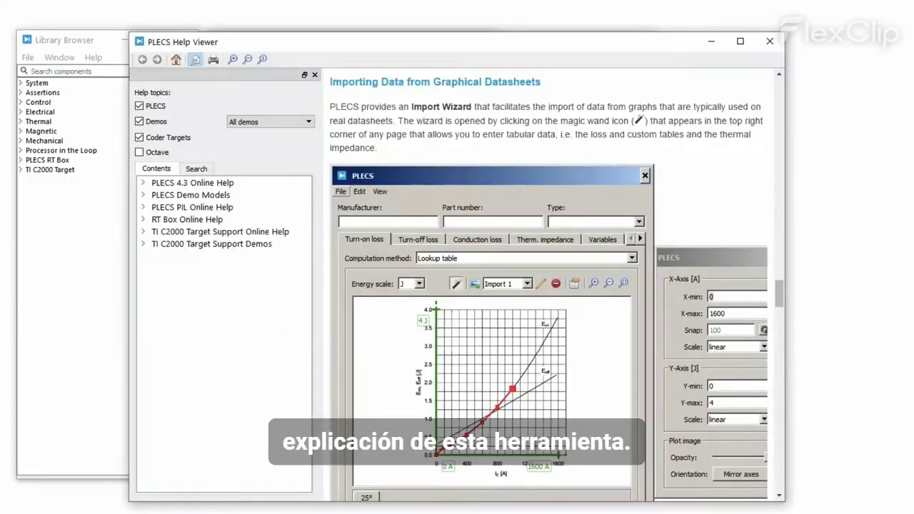
{"action": "left_click", "coordinate": [770, 41]}
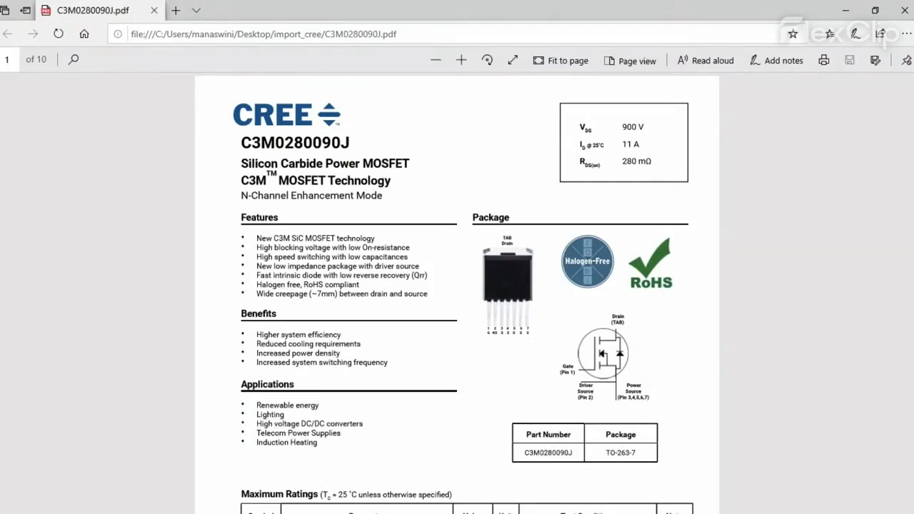
- Capture the Figure 23 switching energy graph (VDD = 600 V) from the C3M0280090J.pdf datasheet as an image
{"action": "scroll", "coordinate": [457, 286], "scroll_direction": "down", "scroll_amount": 20}
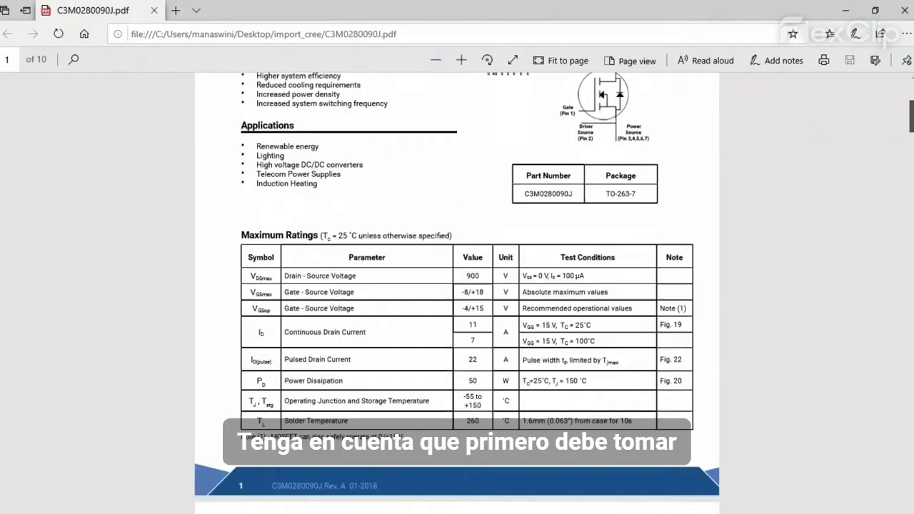
{"action": "scroll", "coordinate": [823, 305], "scroll_direction": "down", "scroll_amount": 20}
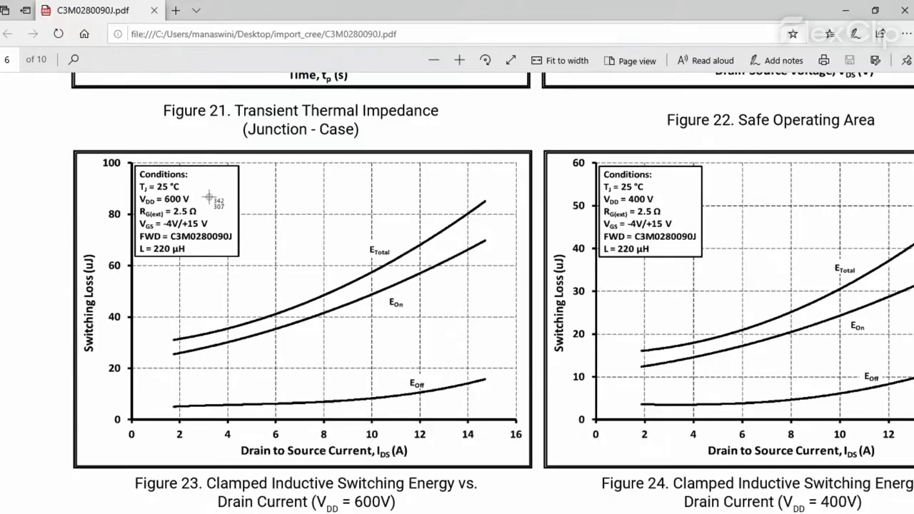
{"action": "left_click_drag", "start_coordinate": [50, 139], "coordinate": [541, 480]}
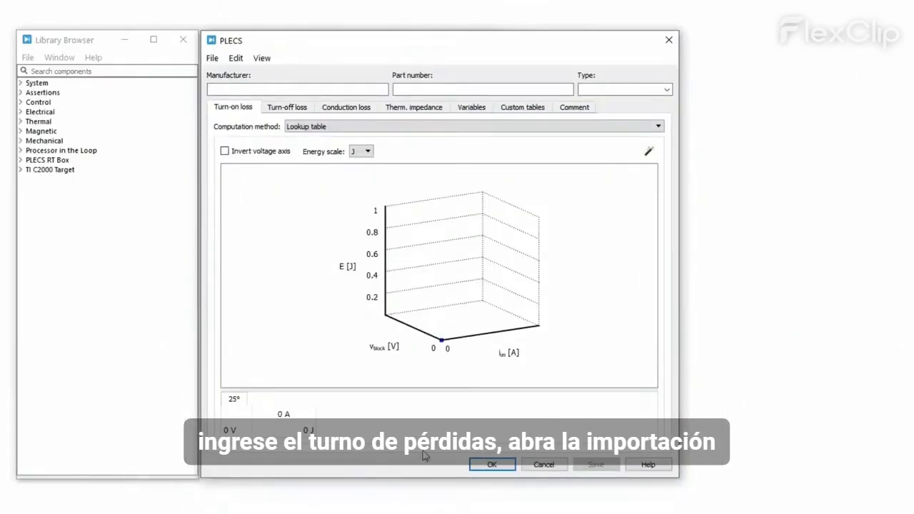
- Open the import wizard in the PLECS turn-on loss table and load 600.png from the import_cree folder as the graph image
{"action": "left_click", "coordinate": [650, 153]}
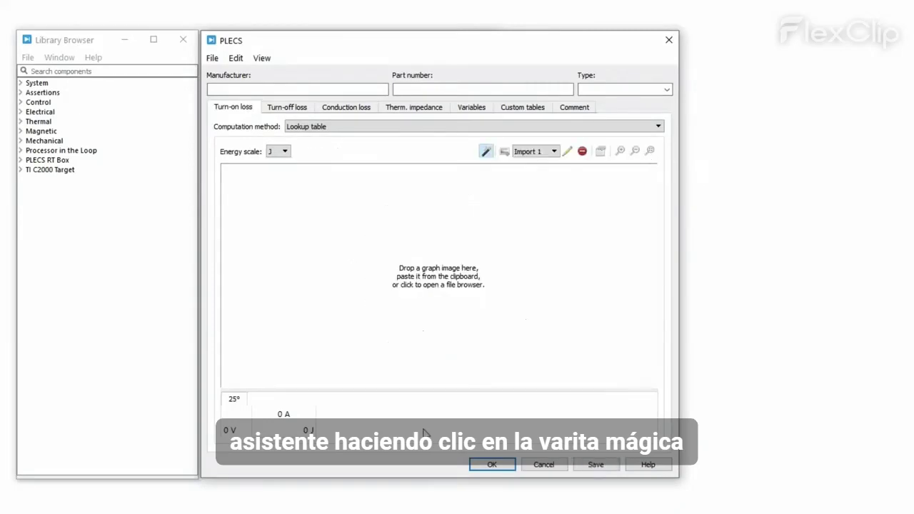
{"action": "key", "text": "alt+Tab"}
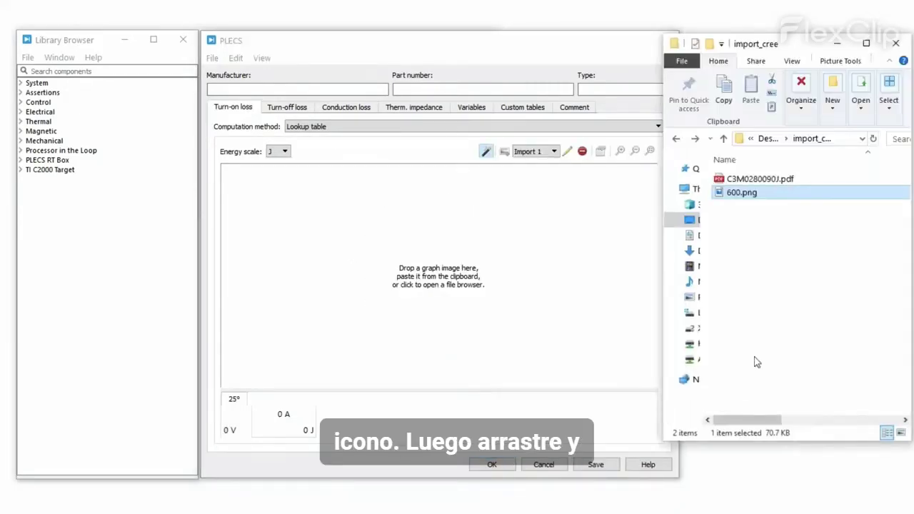
{"action": "left_click_drag", "start_coordinate": [747, 201], "coordinate": [598, 231]}
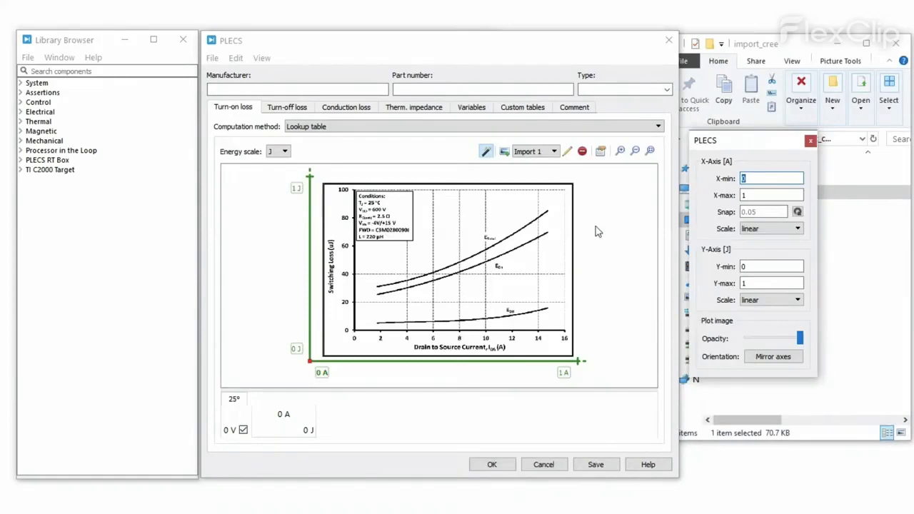
{"action": "left_click", "coordinate": [835, 44]}
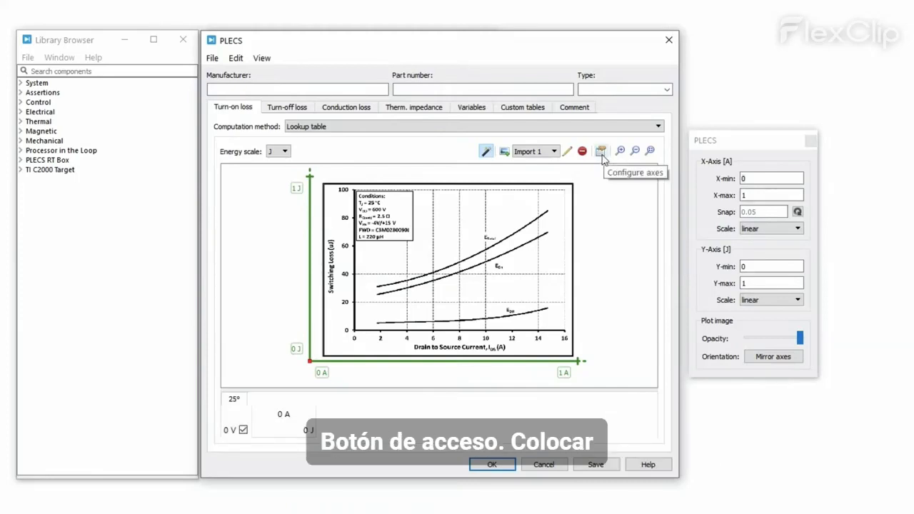
- Set the energy scale to µJ and the X-axis maximum to 16 A
{"action": "left_click", "coordinate": [278, 152]}
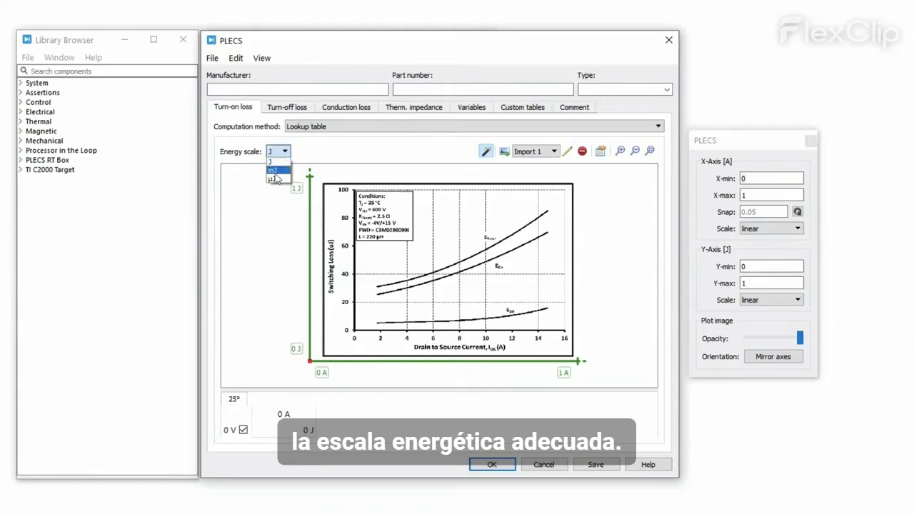
{"action": "left_click", "coordinate": [275, 179]}
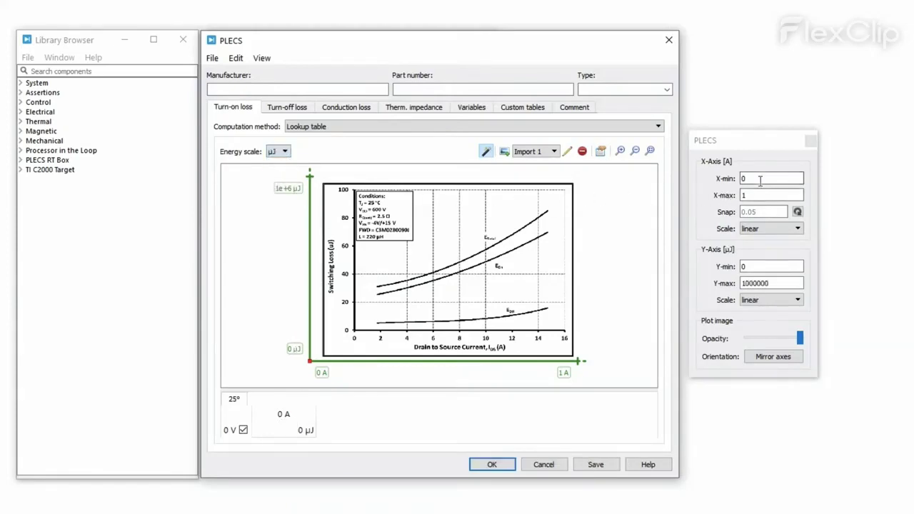
{"action": "left_click", "coordinate": [760, 181]}
{"action": "left_click", "coordinate": [757, 195]}
{"action": "type", "text": "6"}
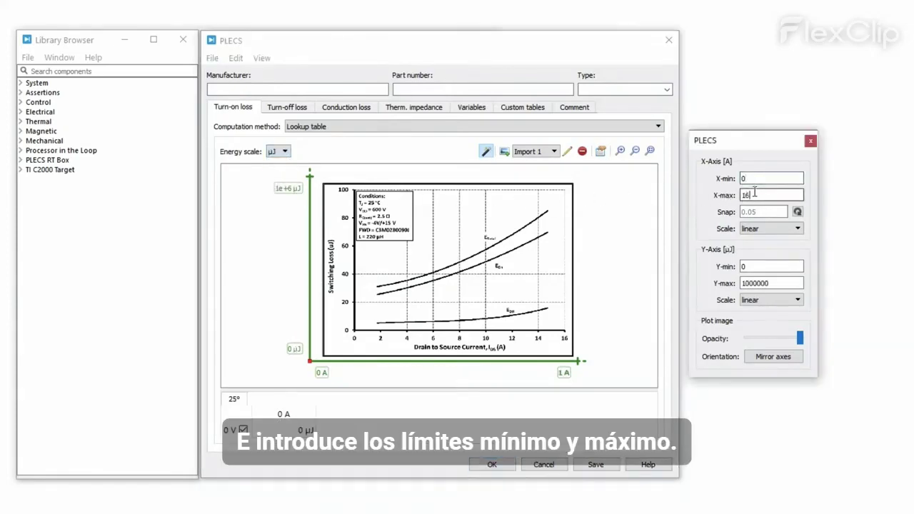
- Set the Y-axis maximum to 100 µJ
{"action": "left_click", "coordinate": [753, 265]}
{"action": "left_click", "coordinate": [769, 283]}
{"action": "key", "text": "BackSpace"}
{"action": "key", "text": "BackSpace"}
{"action": "key", "text": "BackSpace"}
{"action": "key", "text": "BackSpace"}
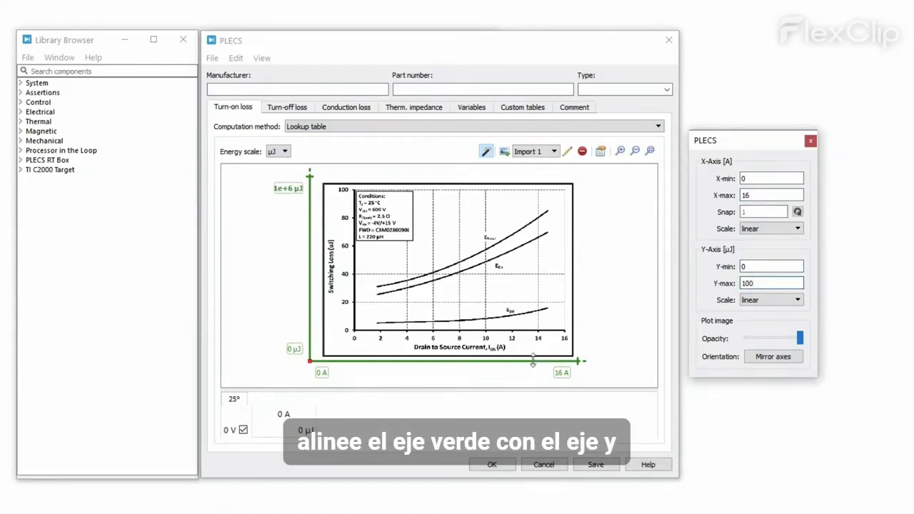
- Align the green axes with the graph's X and Y axes, and their end markers with its 16 A and 100 µJ ticks
{"action": "left_click_drag", "start_coordinate": [539, 361], "coordinate": [537, 328]}
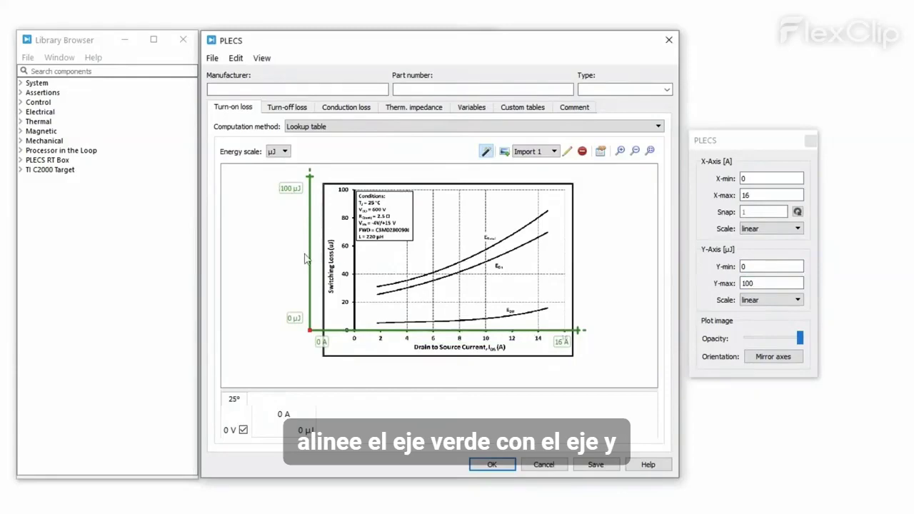
{"action": "left_click_drag", "start_coordinate": [309, 255], "coordinate": [355, 256]}
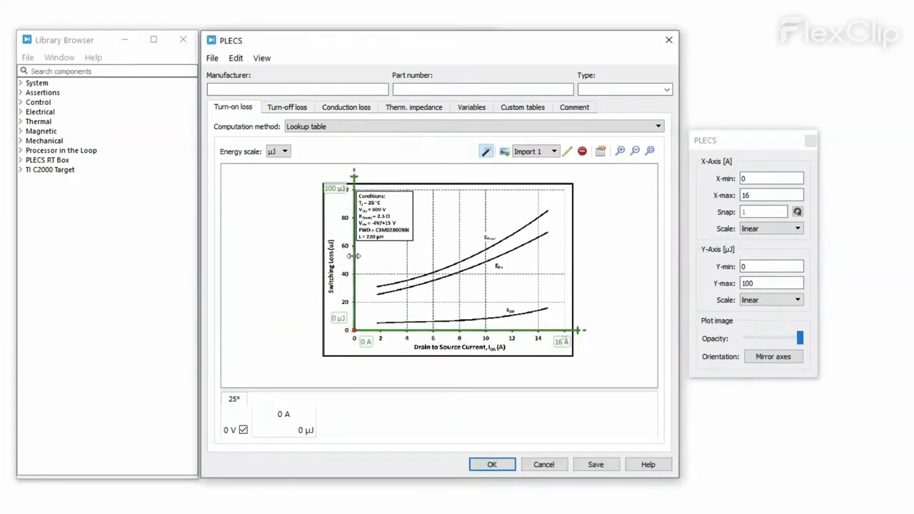
{"action": "scroll", "coordinate": [595, 352], "scroll_direction": "up", "scroll_amount": 5}
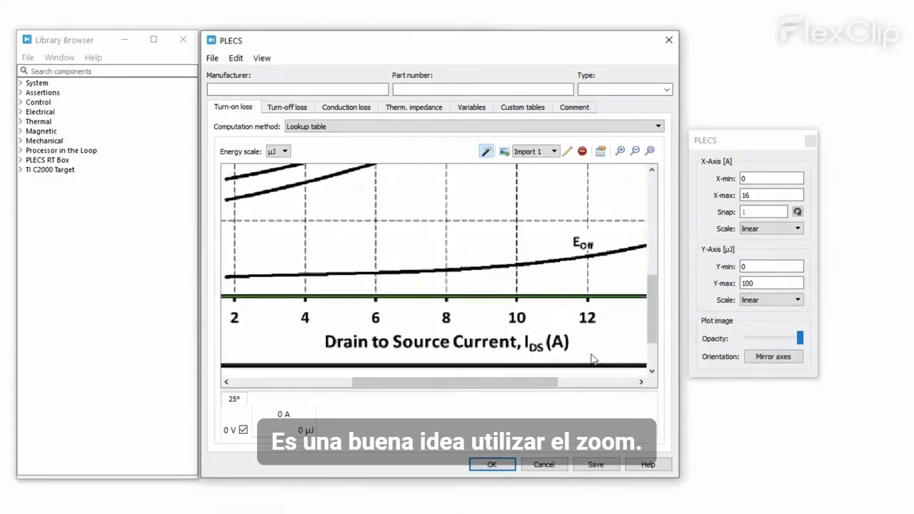
{"action": "scroll", "coordinate": [596, 350], "scroll_direction": "right", "scroll_amount": 5}
{"action": "left_click_drag", "start_coordinate": [601, 297], "coordinate": [561, 296]}
{"action": "scroll", "coordinate": [461, 250], "scroll_direction": "up", "scroll_amount": 10}
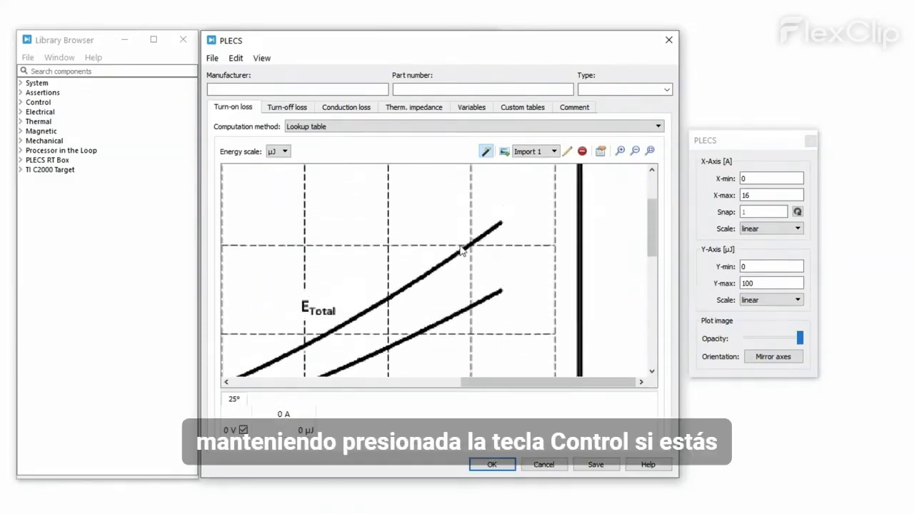
{"action": "scroll", "coordinate": [461, 250], "scroll_direction": "left", "scroll_amount": 5}
{"action": "scroll", "coordinate": [461, 250], "scroll_direction": "up", "scroll_amount": 3}
{"action": "scroll", "coordinate": [461, 250], "scroll_direction": "left", "scroll_amount": 5}
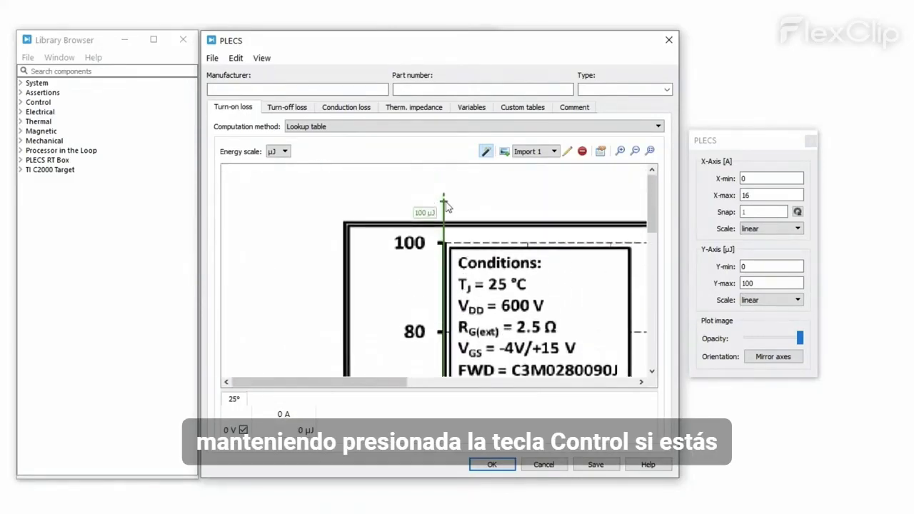
{"action": "left_click_drag", "start_coordinate": [444, 202], "coordinate": [443, 243]}
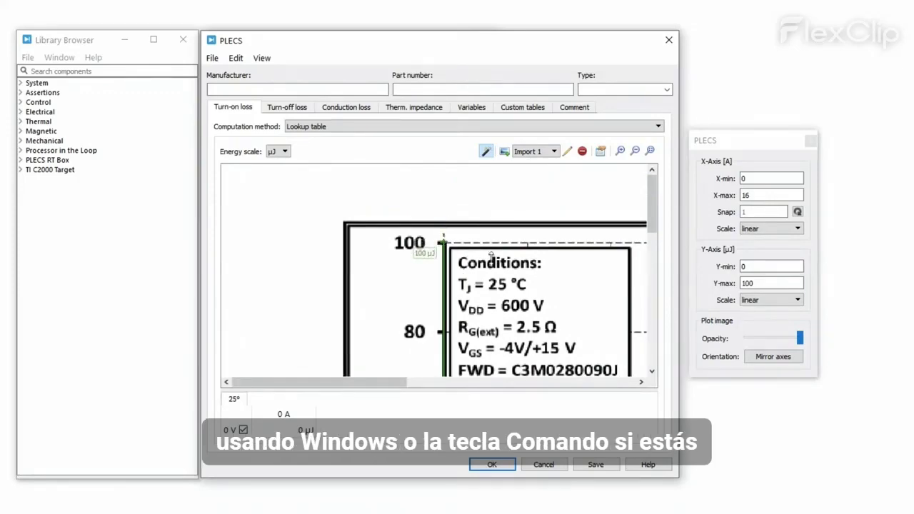
{"action": "scroll", "coordinate": [549, 286], "scroll_direction": "up", "scroll_amount": 5}
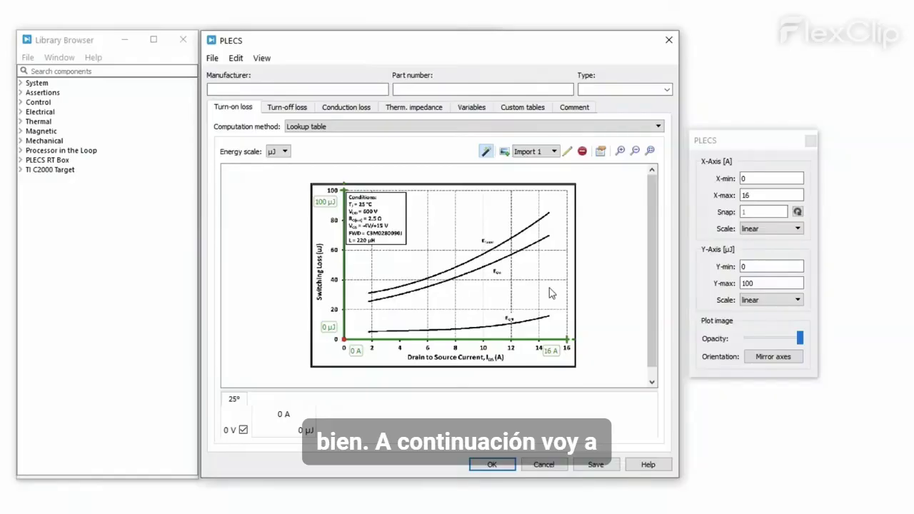
- Change the voltage value of the turn-on loss lookup table to 600 V
{"action": "scroll", "coordinate": [551, 294], "scroll_direction": "up", "scroll_amount": 5}
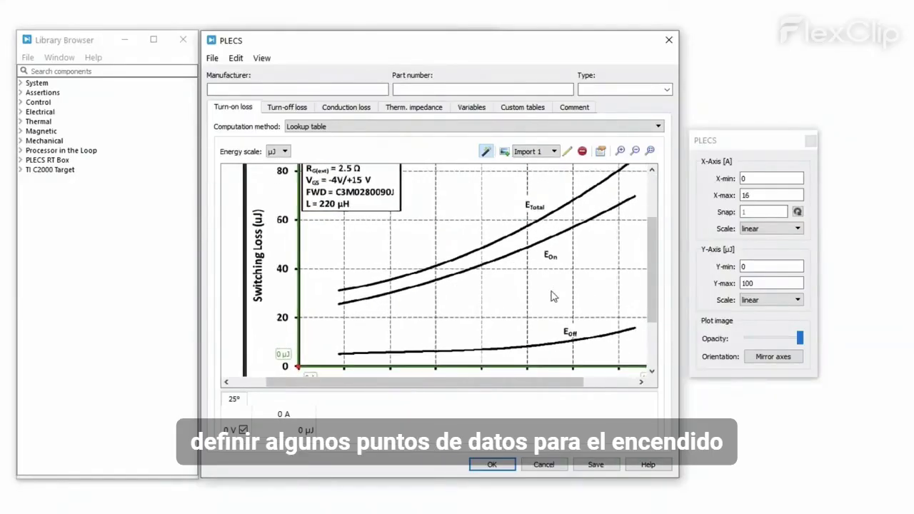
{"action": "scroll", "coordinate": [551, 294], "scroll_direction": "up", "scroll_amount": 3}
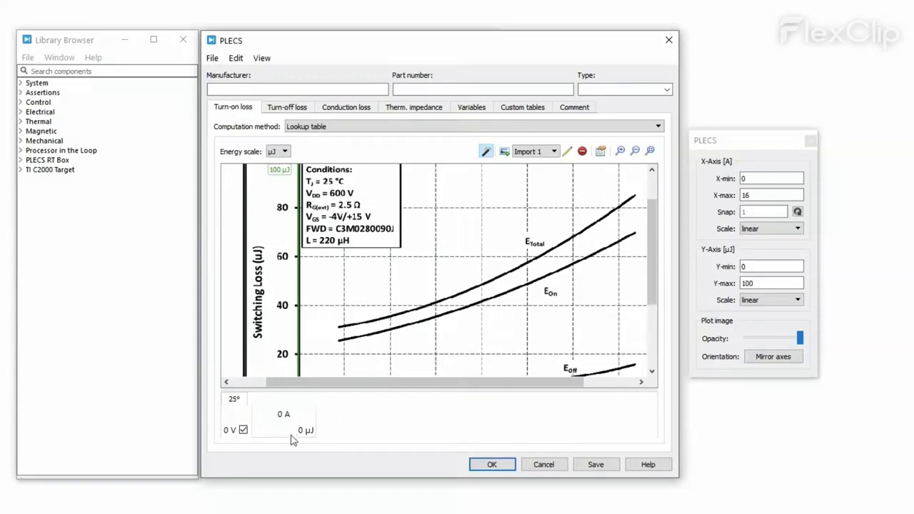
{"action": "double_click", "coordinate": [229, 431]}
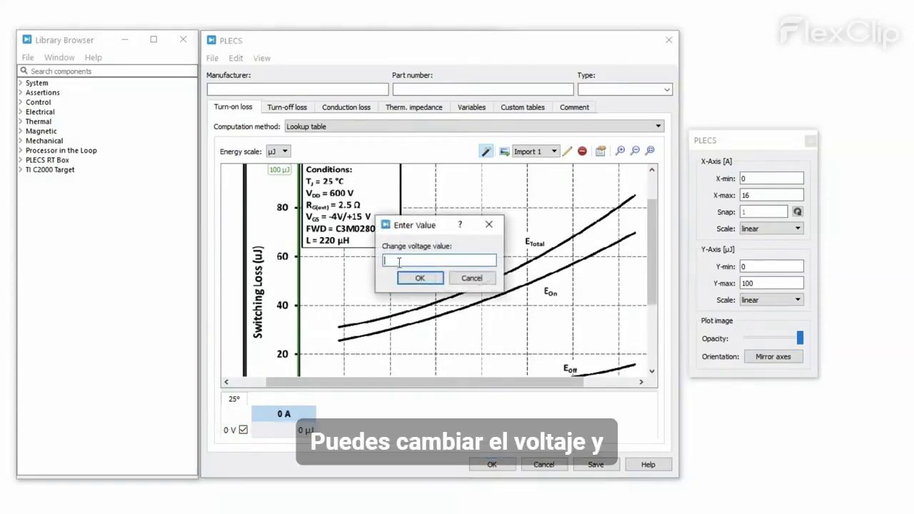
{"action": "type", "text": "600"}
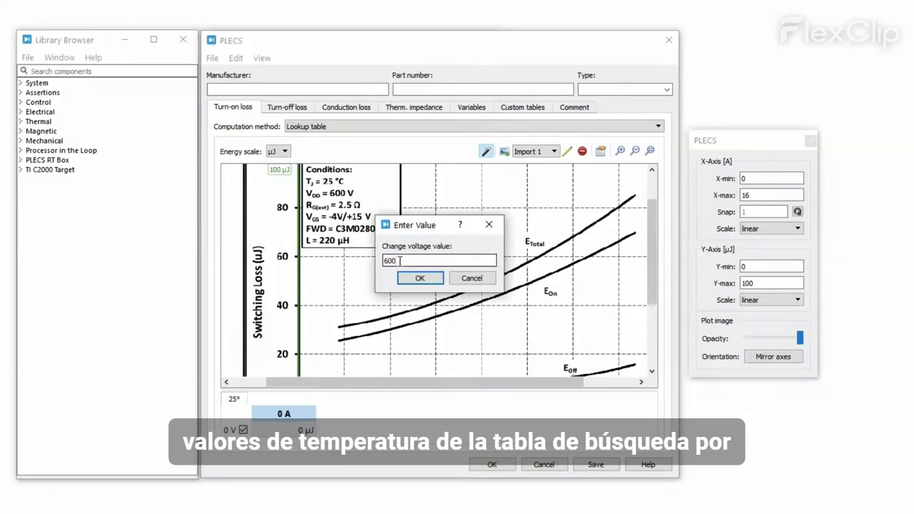
{"action": "left_click", "coordinate": [413, 278]}
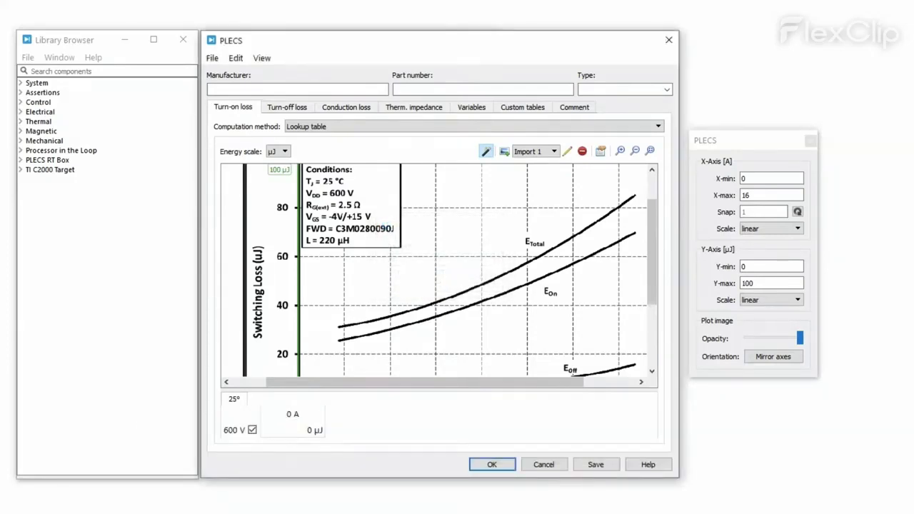
{"action": "right_click", "coordinate": [230, 411]}
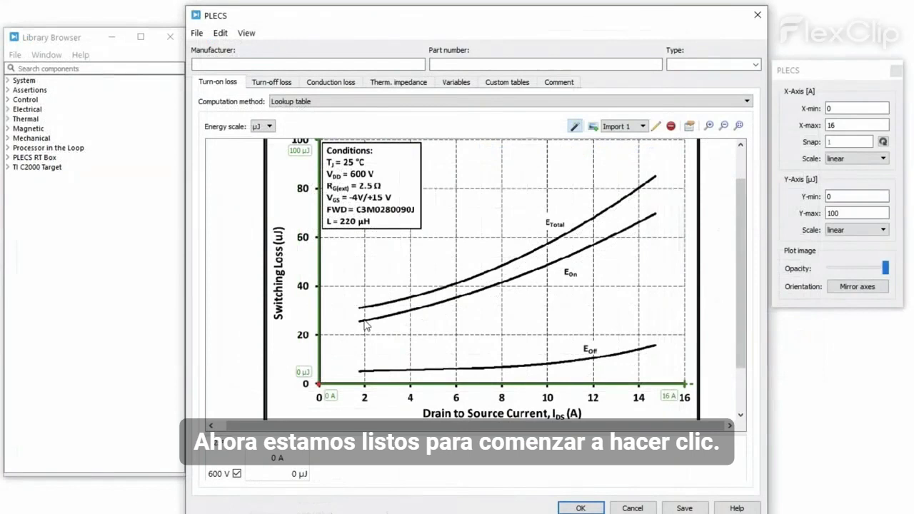
- Place data points on the E_On curve at 2, 4, 6, 8, 10, 12 and 14 A
{"action": "left_click", "coordinate": [364, 320]}
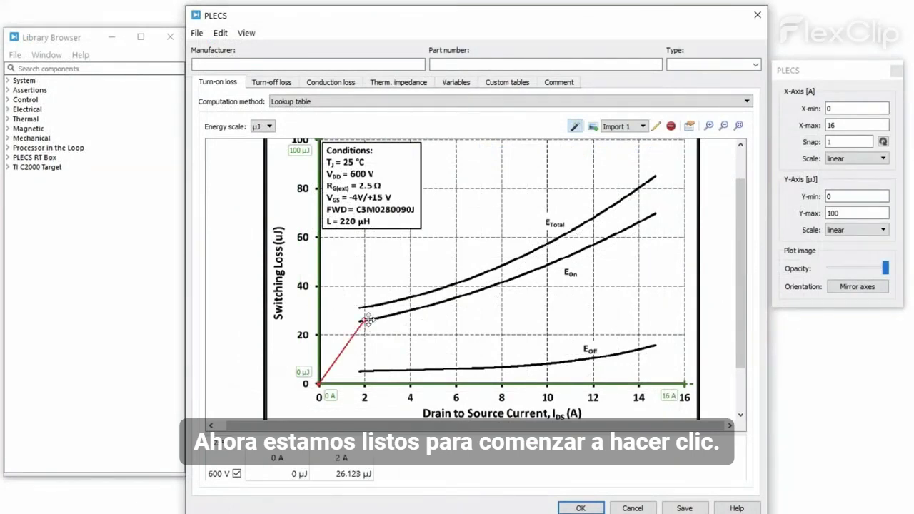
{"action": "left_click", "coordinate": [410, 309]}
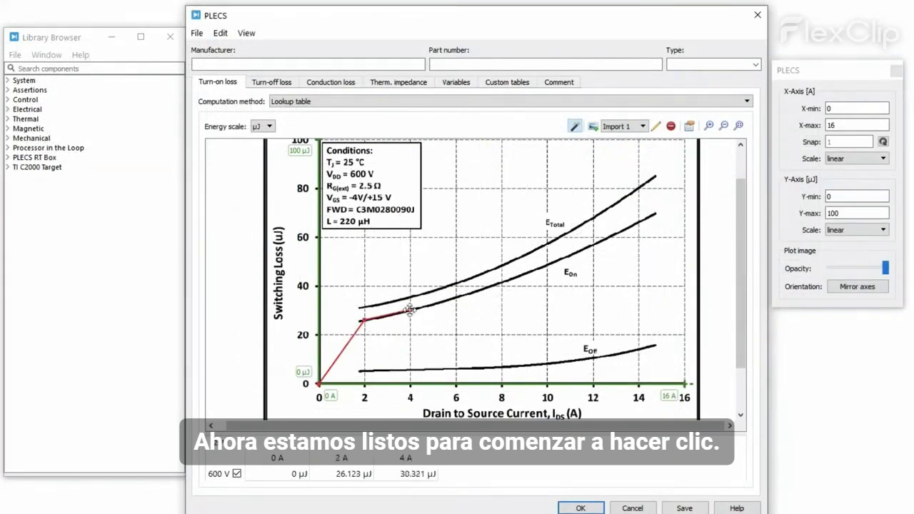
{"action": "left_click", "coordinate": [456, 297]}
{"action": "left_click", "coordinate": [502, 282]}
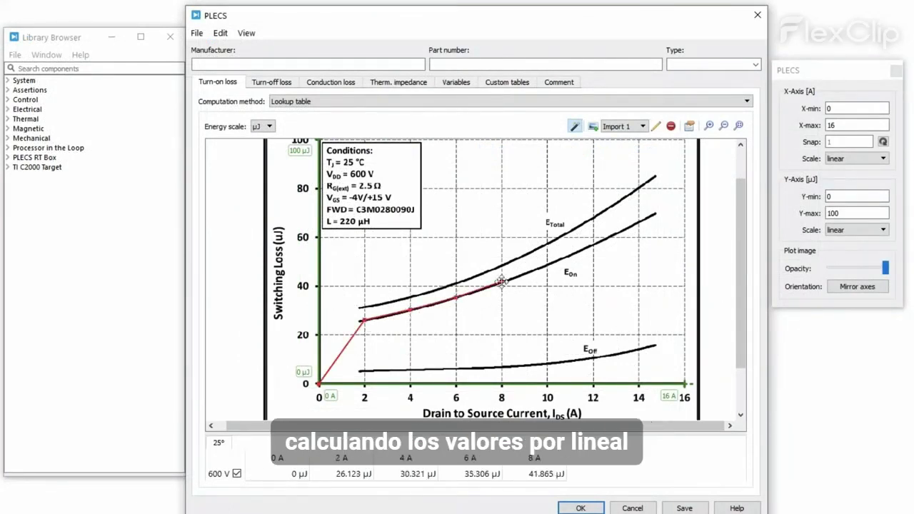
{"action": "left_click", "coordinate": [546, 266]}
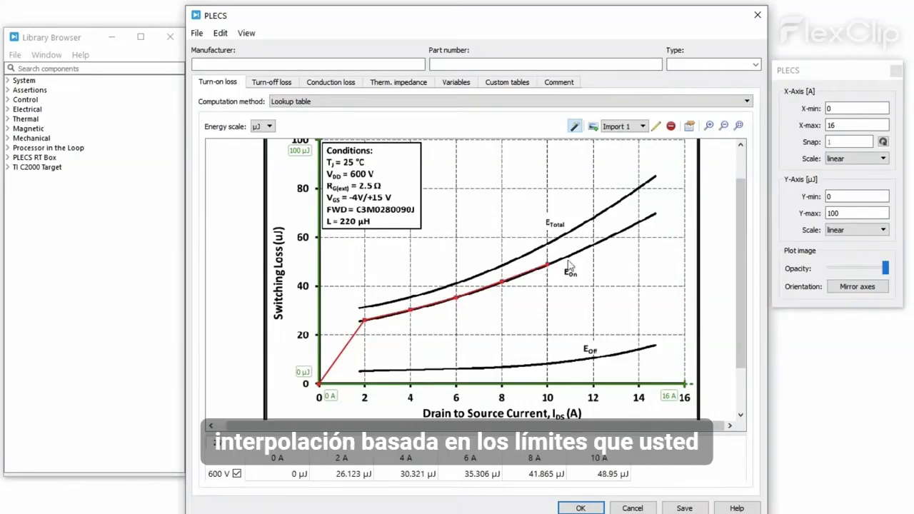
{"action": "left_click", "coordinate": [593, 245]}
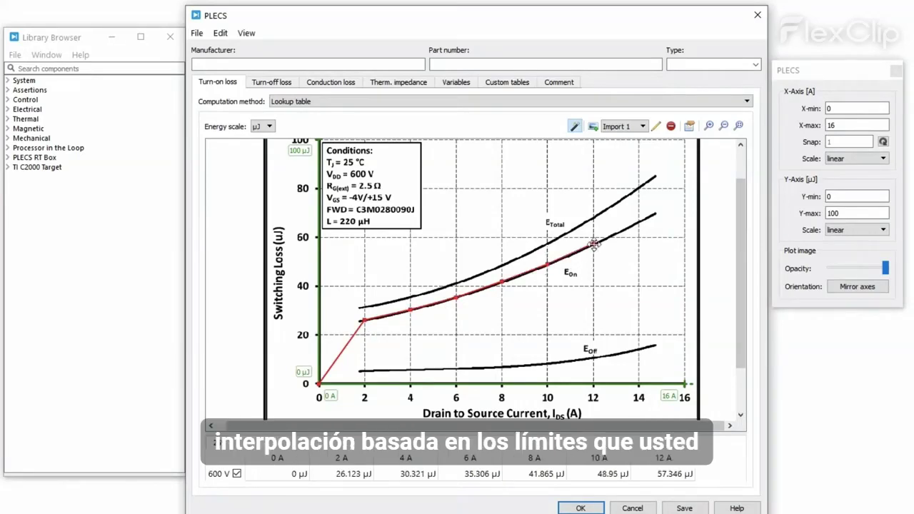
{"action": "left_click", "coordinate": [639, 221]}
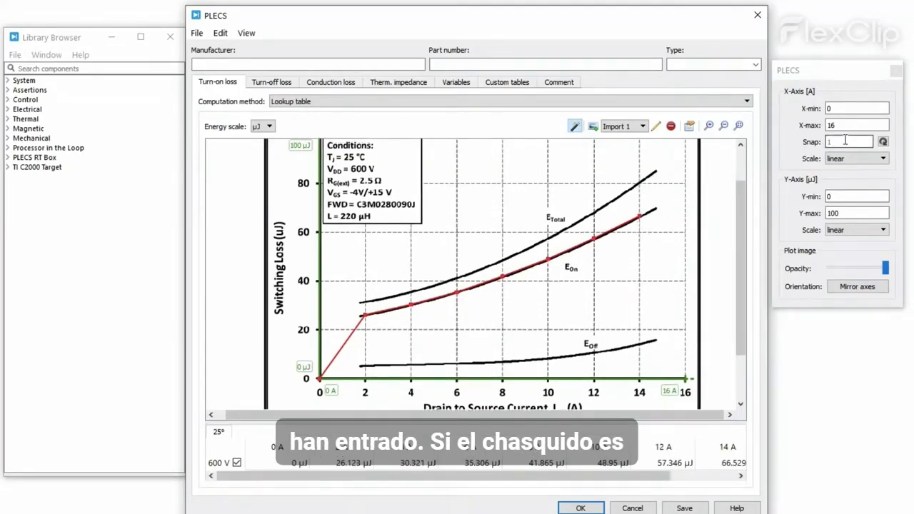
- Move the 14 A data point without snapping to the E_On curve's end at about 14.73 A, and adjust the 12 A point to about 56.3 µJ
{"action": "left_click", "coordinate": [846, 141]}
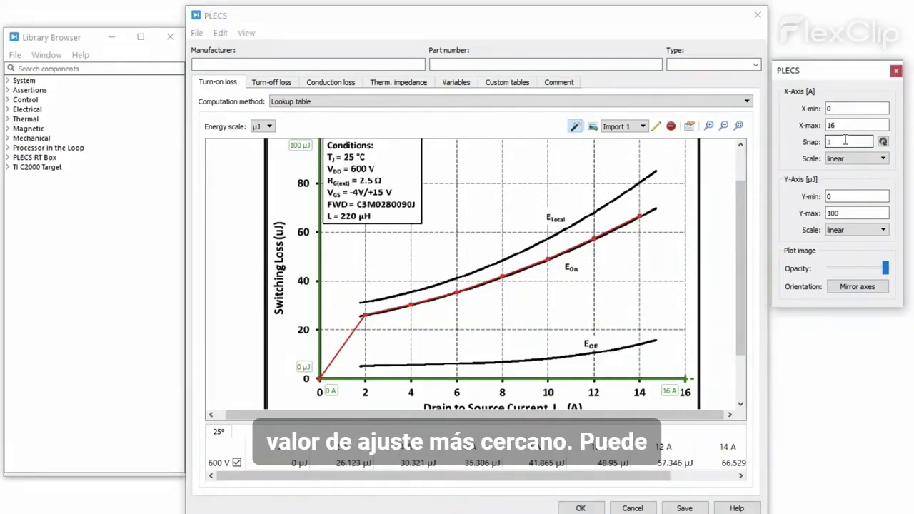
{"action": "left_click", "coordinate": [640, 215]}
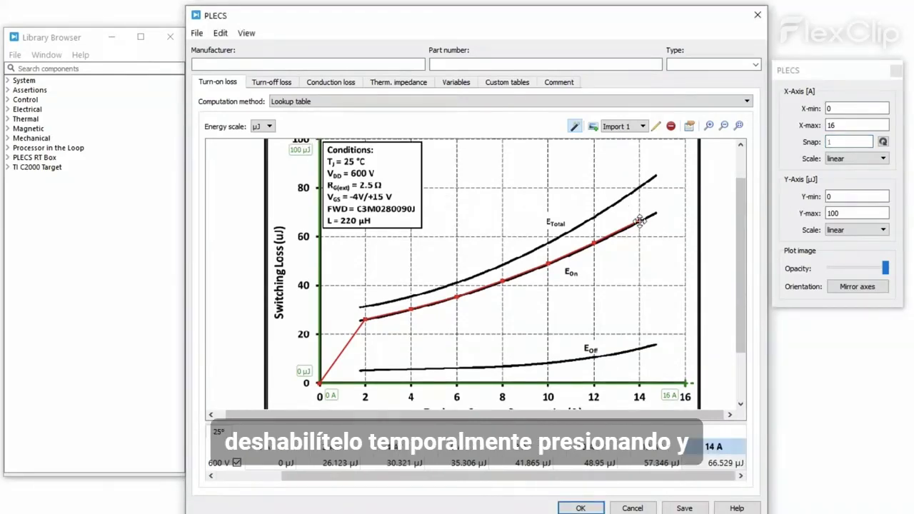
{"action": "left_click_drag", "start_coordinate": [640, 221], "coordinate": [654, 212]}
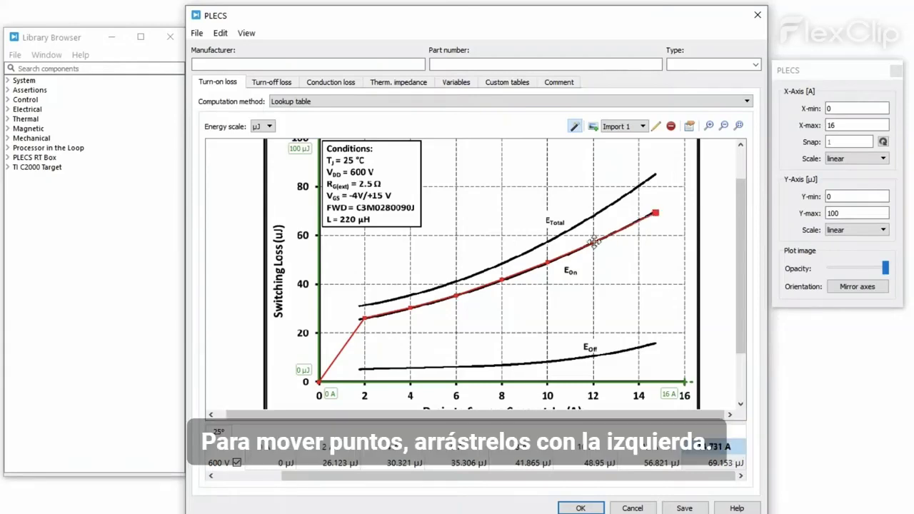
{"action": "mouse_move", "coordinate": [594, 244]}
{"action": "left_mouse_down"}
{"action": "mouse_move", "coordinate": [592, 254]}
{"action": "mouse_move", "coordinate": [616, 238]}
{"action": "mouse_move", "coordinate": [570, 253]}
{"action": "mouse_move", "coordinate": [592, 244]}
{"action": "left_mouse_up"}
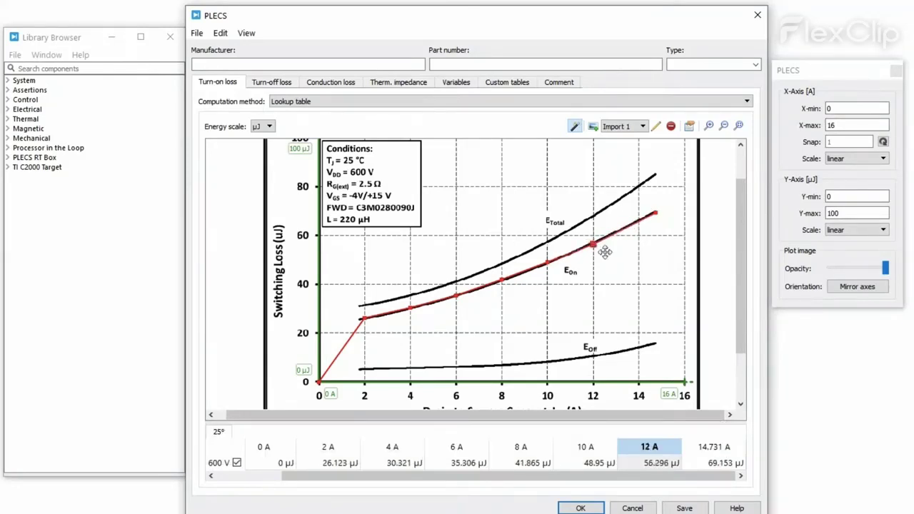
- Add a data point at 13 A on the E_On curve and delete it again
{"action": "left_click", "coordinate": [617, 231]}
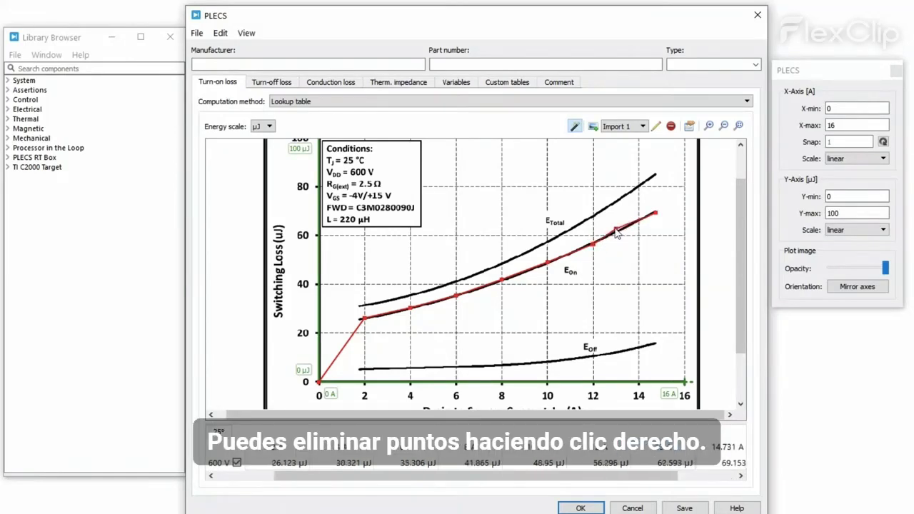
{"action": "right_click", "coordinate": [616, 230]}
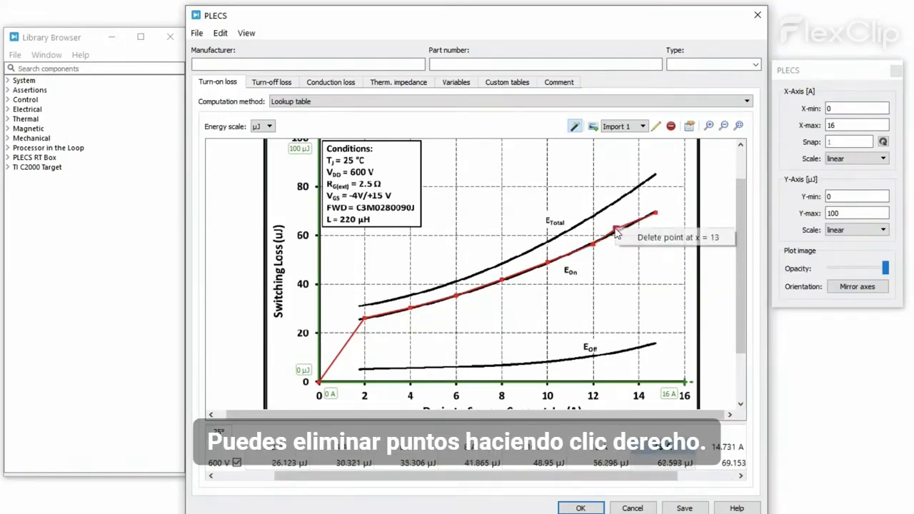
{"action": "left_click", "coordinate": [715, 244]}
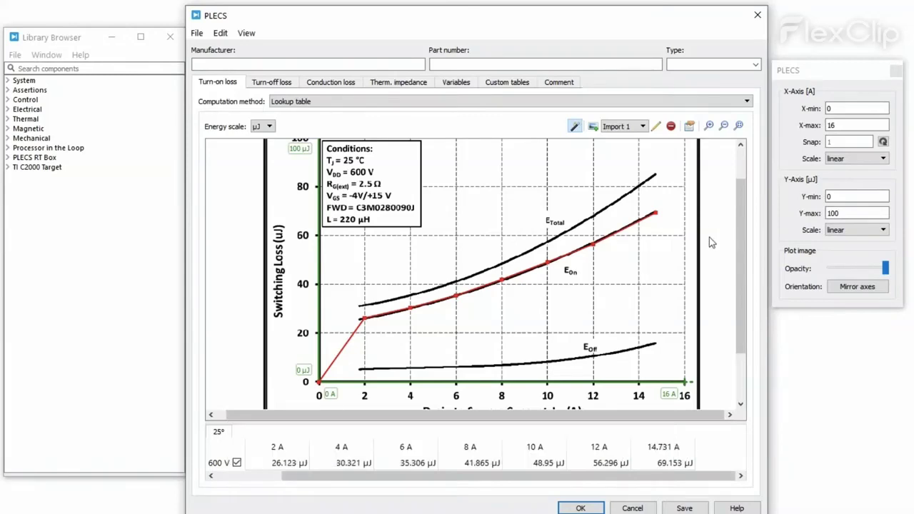
- Rename the imported turn-on loss image as 600_25
{"action": "left_click", "coordinate": [655, 127]}
{"action": "type", "text": "600_25"}
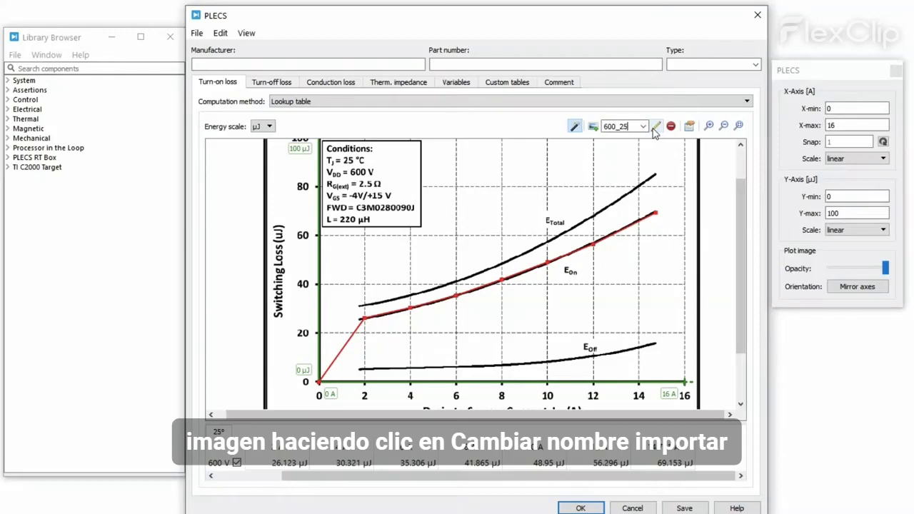
{"action": "key", "text": "Return"}
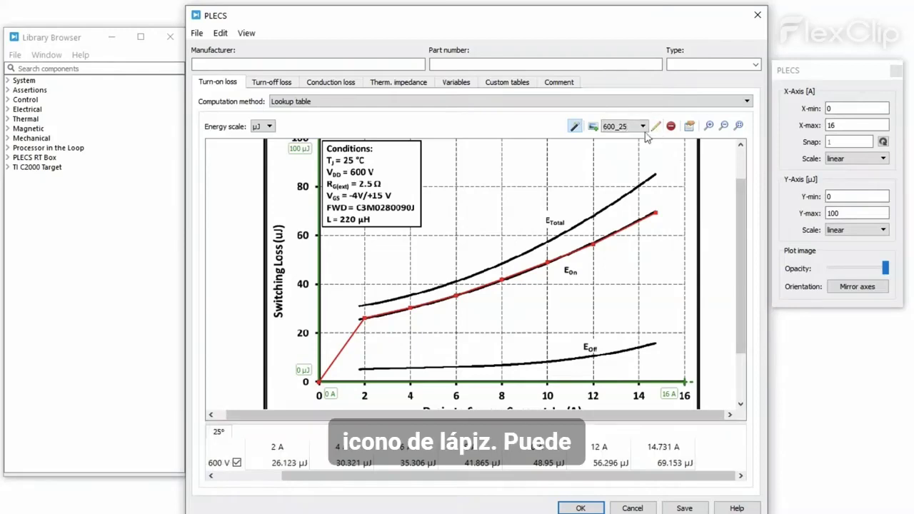
- Add a second turn-on loss import and load 400.png from the import_cree folder in File Explorer into it
{"action": "left_click", "coordinate": [595, 130]}
{"action": "key", "text": "alt+Tab"}
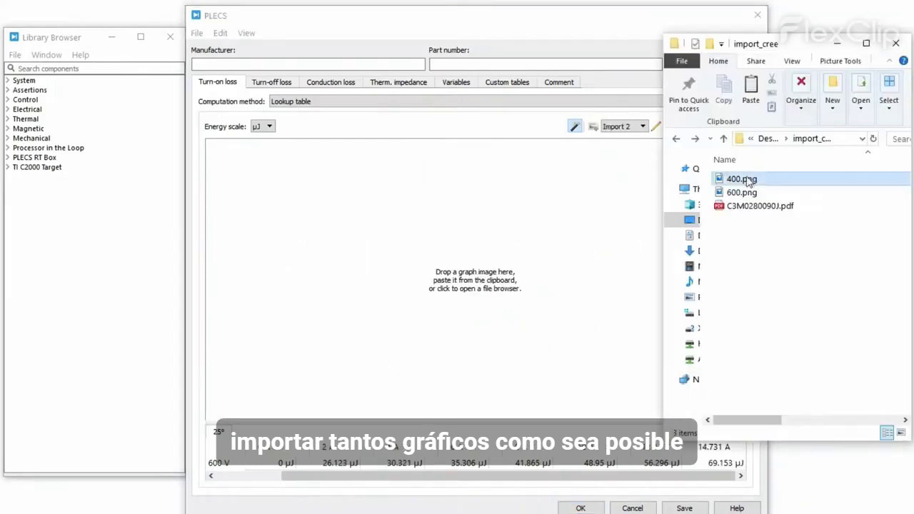
{"action": "left_click_drag", "start_coordinate": [748, 181], "coordinate": [545, 225]}
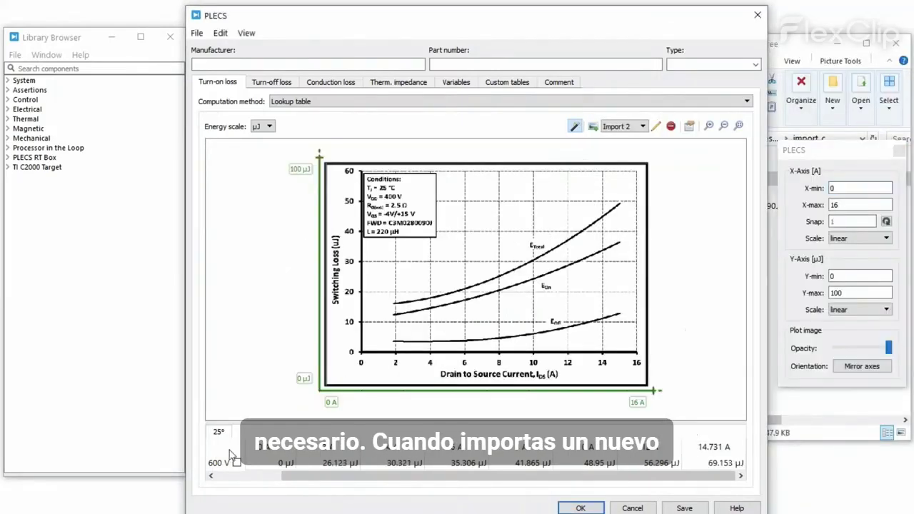
- Add a 400 V voltage value to the turn-on loss lookup table, and show the 600 V curve on the graph before hiding it again
{"action": "right_click", "coordinate": [231, 303]}
{"action": "left_click", "coordinate": [281, 365]}
{"action": "type", "text": "400"}
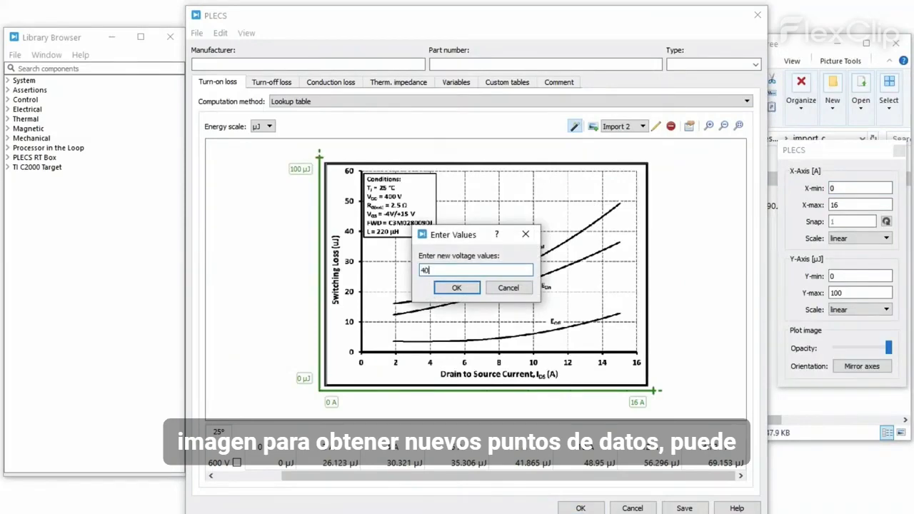
{"action": "left_click", "coordinate": [452, 292]}
{"action": "left_click_drag", "start_coordinate": [321, 422], "coordinate": [323, 390]}
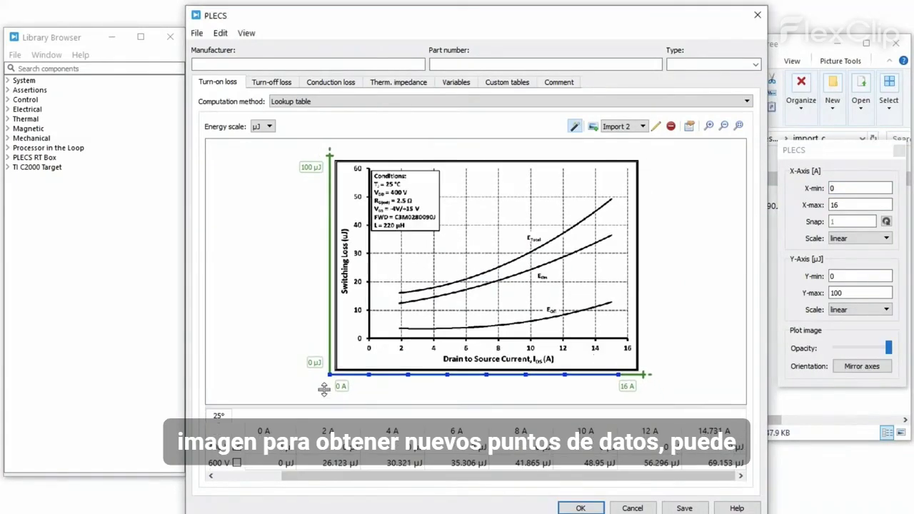
{"action": "left_click", "coordinate": [237, 462]}
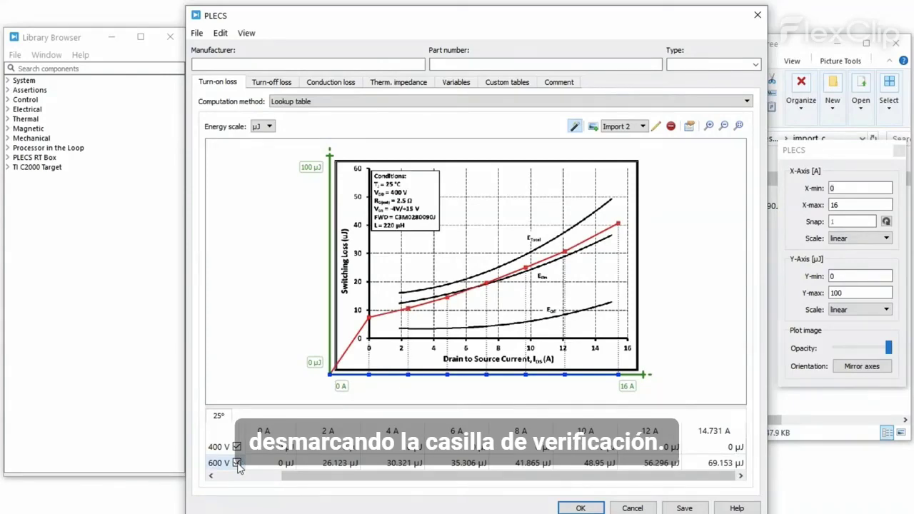
{"action": "left_click", "coordinate": [238, 463]}
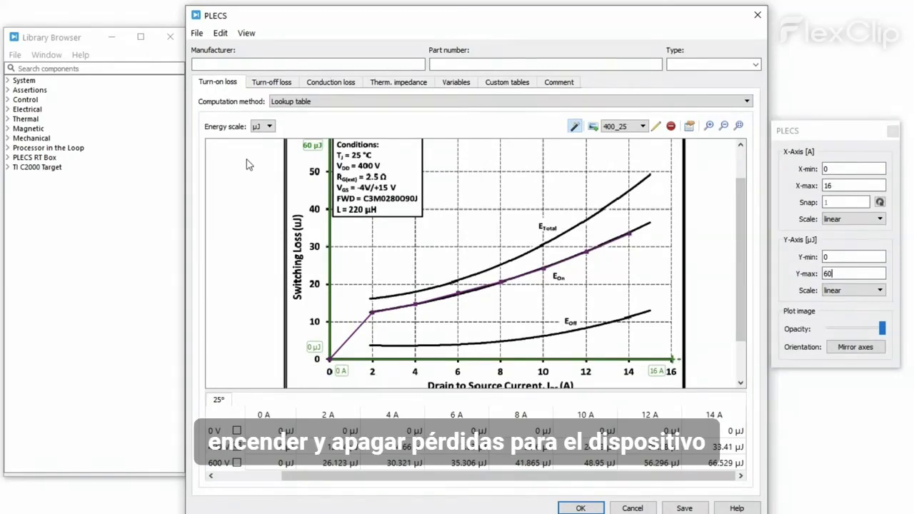
- Switch to the turn-off loss data and leave its import wizard to view the lookup table as a 3D plot
{"action": "left_click", "coordinate": [261, 83]}
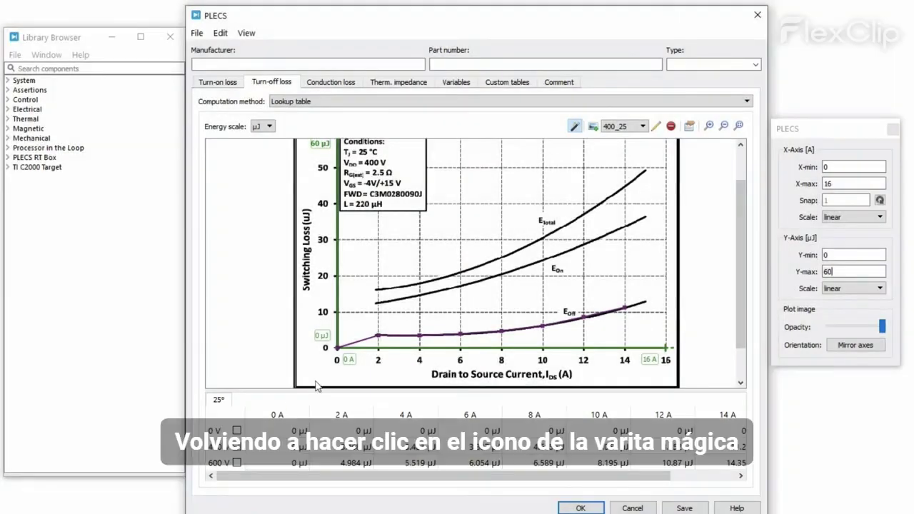
{"action": "left_click", "coordinate": [575, 127]}
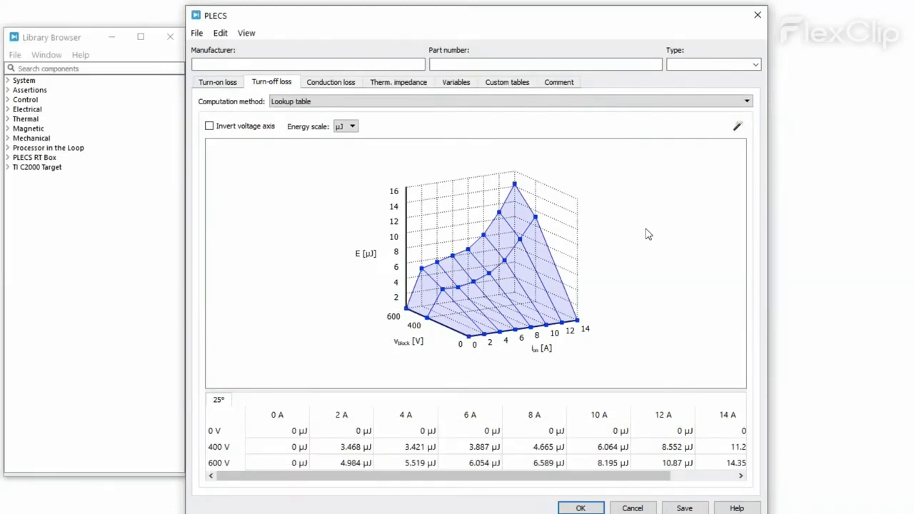
- Start the import wizard for the conduction loss, load the 25 °C drain-source characteristics image from the folder, and put the file window away
{"action": "left_click", "coordinate": [355, 86]}
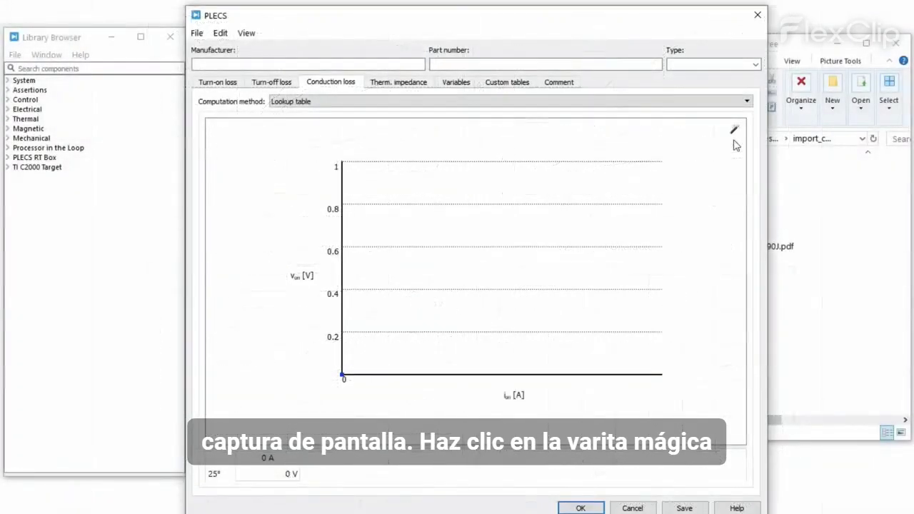
{"action": "left_click", "coordinate": [734, 132]}
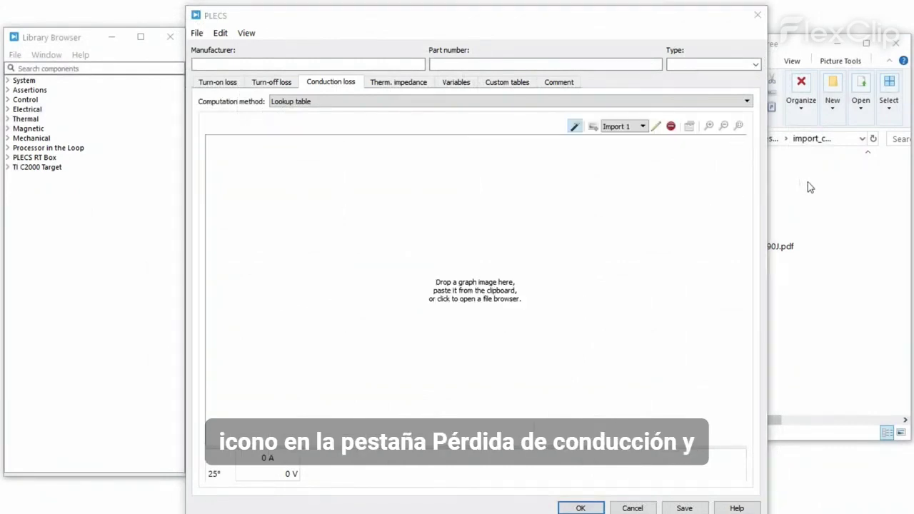
{"action": "left_click_drag", "start_coordinate": [807, 182], "coordinate": [585, 239]}
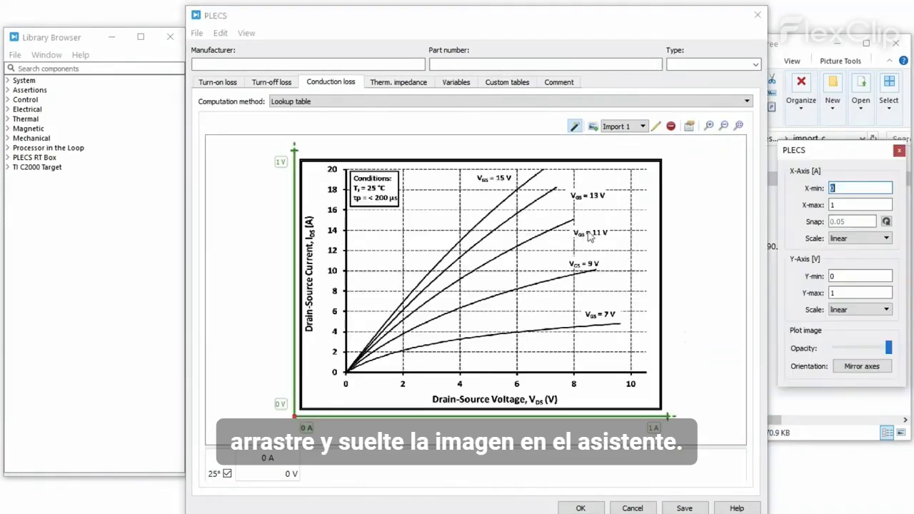
{"action": "left_click", "coordinate": [841, 44]}
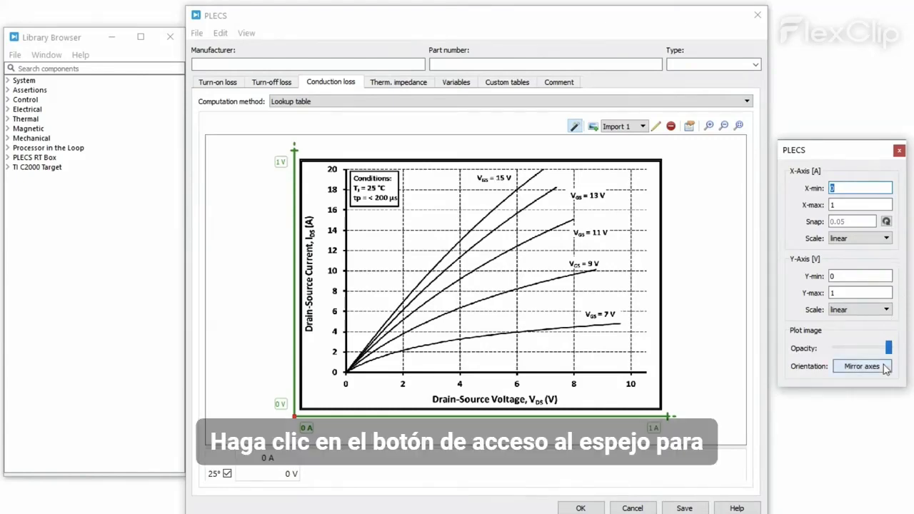
- Mirror the axes of the conduction loss image and set the X-axis maximum to 20 A and the Y-axis maximum to 10 V
{"action": "left_click", "coordinate": [863, 366]}
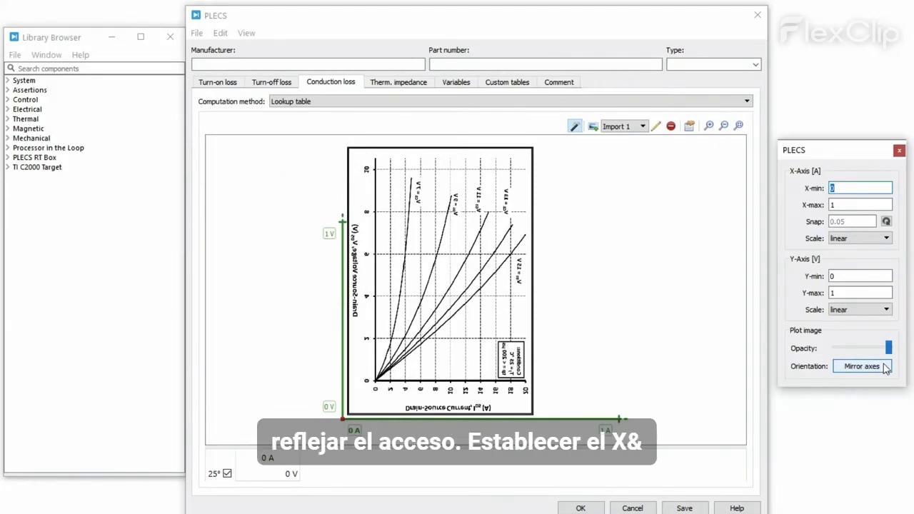
{"action": "key", "text": "Tab"}
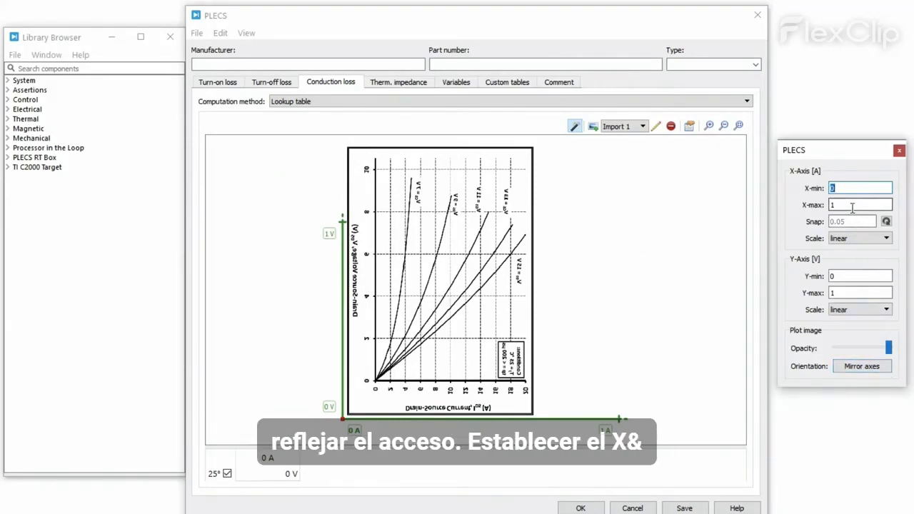
{"action": "type", "text": "20"}
{"action": "left_click", "coordinate": [853, 293]}
{"action": "type", "text": "0"}
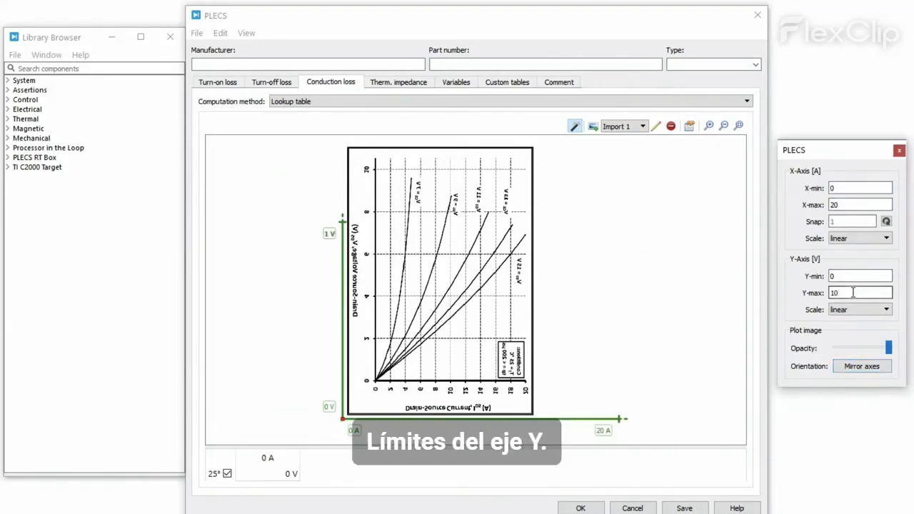
- Align the green axes with the mirrored graph's current and voltage axes, and their end markers with its 20 A and 10 V ticks
{"action": "left_click", "coordinate": [588, 414]}
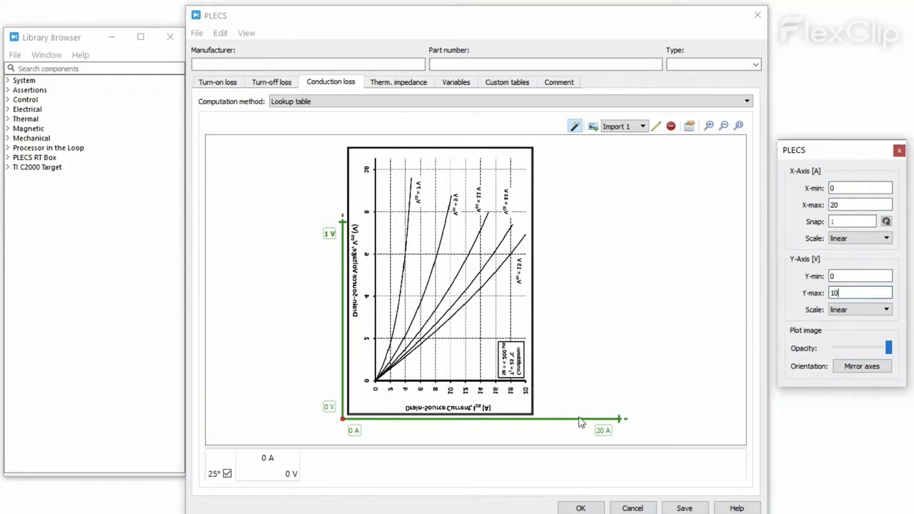
{"action": "left_click_drag", "start_coordinate": [577, 414], "coordinate": [578, 380]}
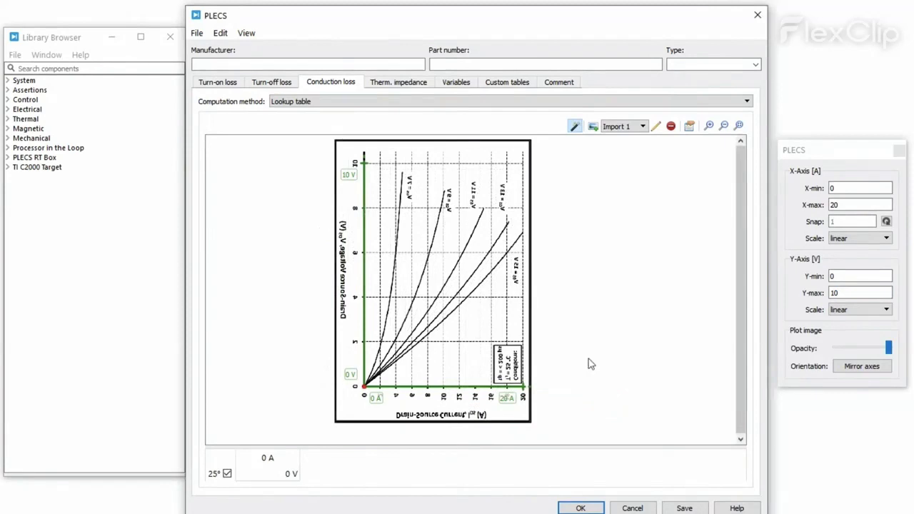
- Place data points on the V_GS = 15 V curve at 2, 4, 6, 8, 10, 12, 16, 18 and 20 A
{"action": "left_click", "coordinate": [380, 377]}
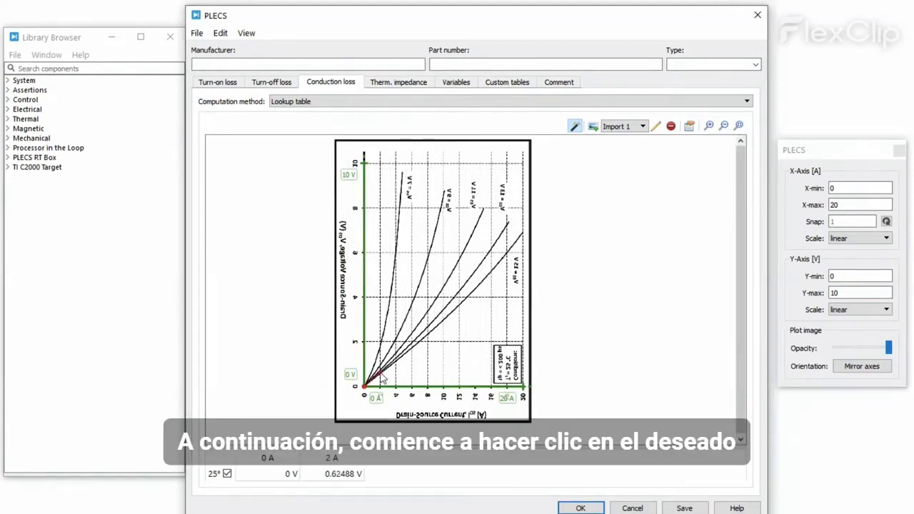
{"action": "left_click", "coordinate": [397, 361]}
{"action": "left_click", "coordinate": [413, 349]}
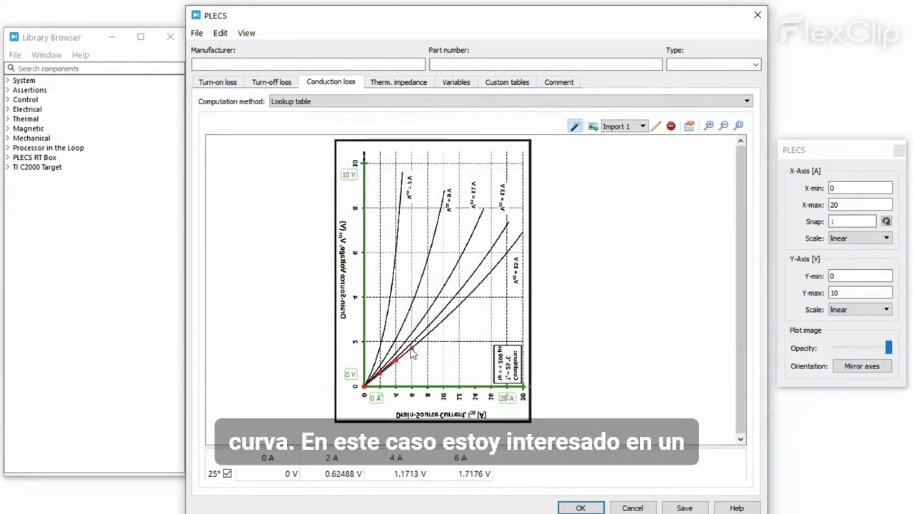
{"action": "left_click", "coordinate": [427, 334]}
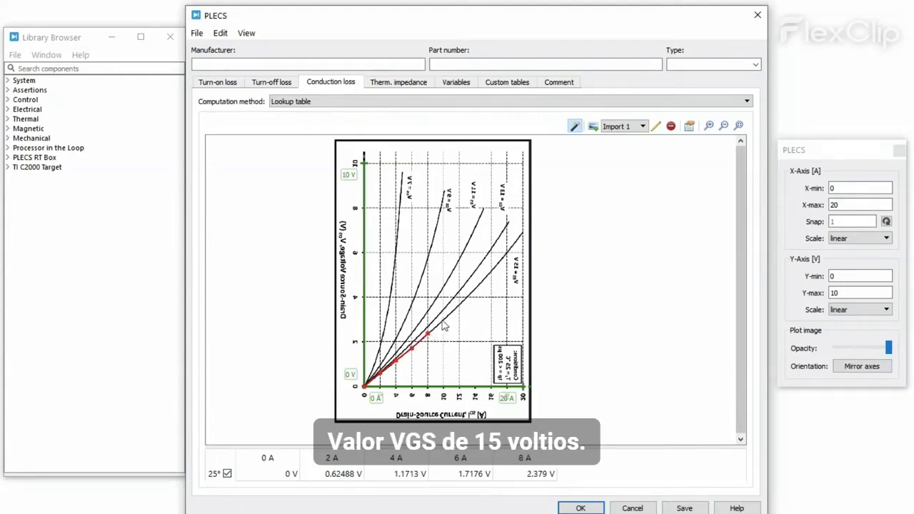
{"action": "left_click", "coordinate": [443, 320]}
{"action": "left_click", "coordinate": [459, 306]}
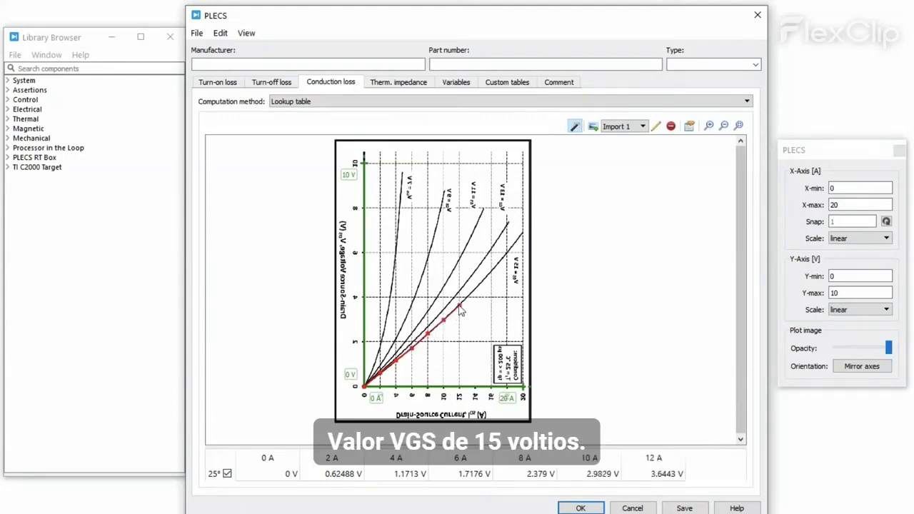
{"action": "left_click", "coordinate": [492, 272]}
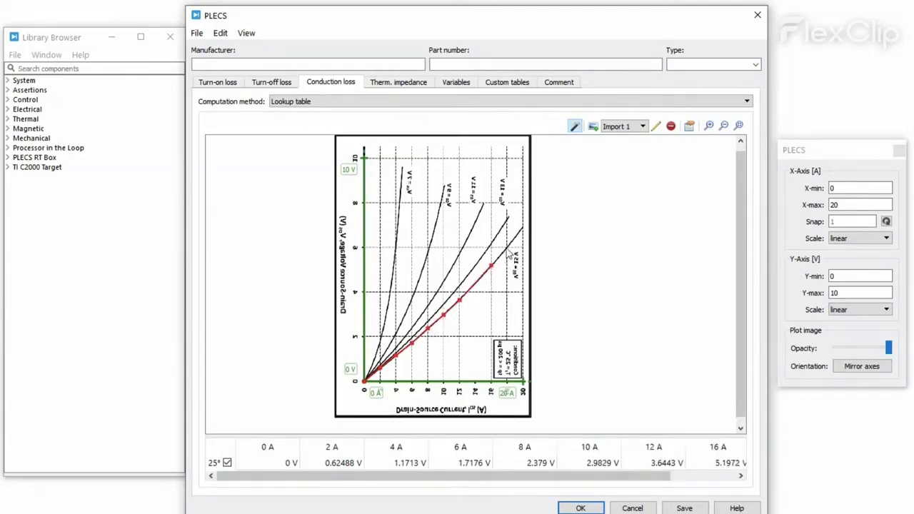
{"action": "left_click", "coordinate": [508, 248]}
{"action": "left_click", "coordinate": [524, 227]}
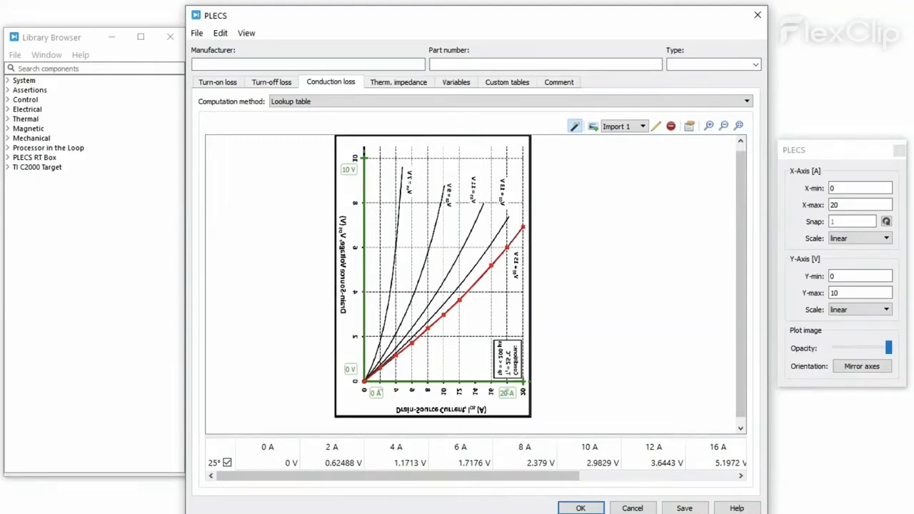
- Rename the conduction loss import as 25_1, and leave the import wizard to view the curves for all temperatures
{"action": "double_click", "coordinate": [635, 130]}
{"action": "type", "text": "25_1"}
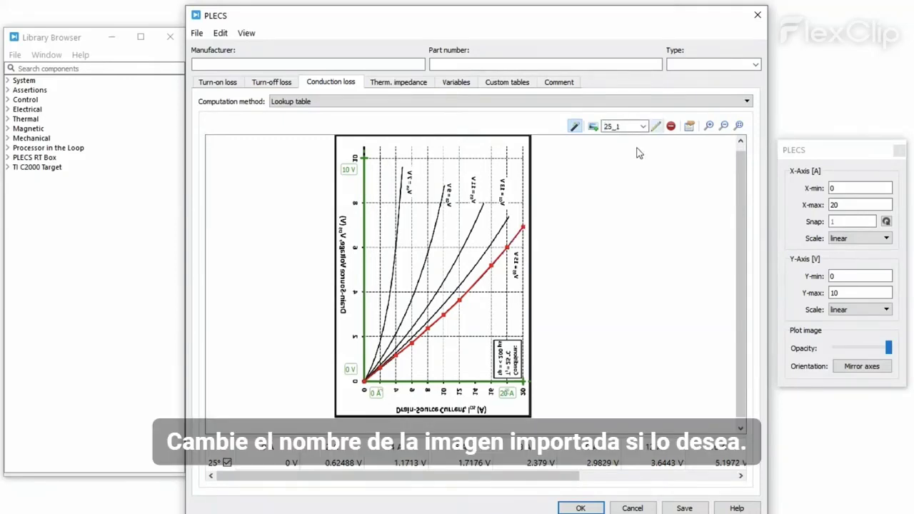
{"action": "key", "text": "Return"}
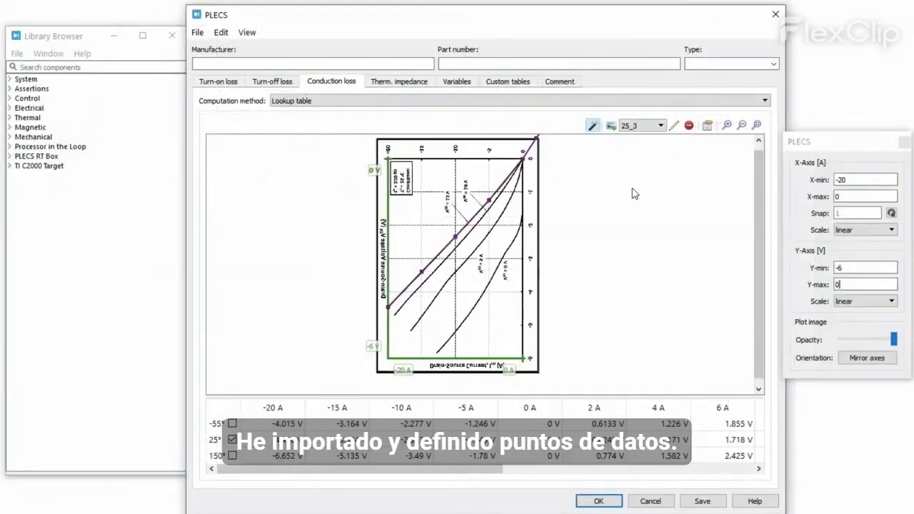
{"action": "left_click", "coordinate": [595, 131]}
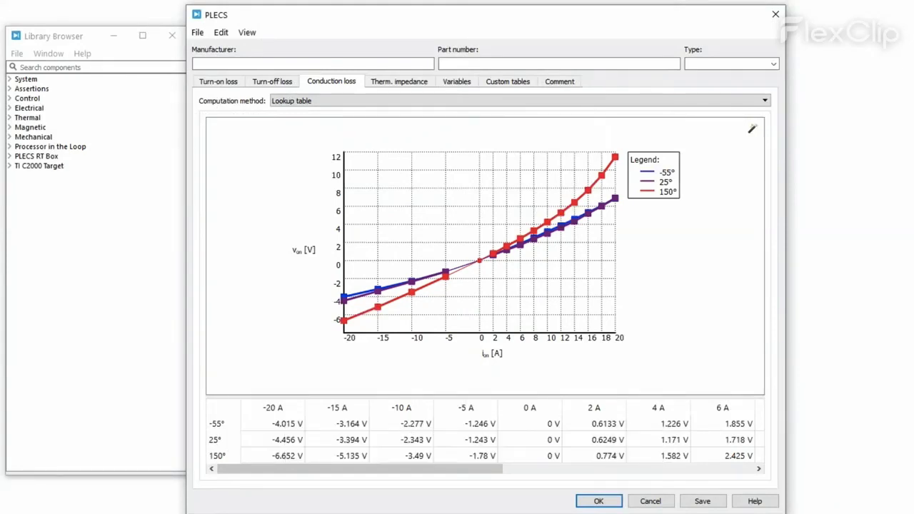
- Start the thermal impedance import wizard and load the transient thermal impedance graph imp.png
{"action": "left_click", "coordinate": [404, 84]}
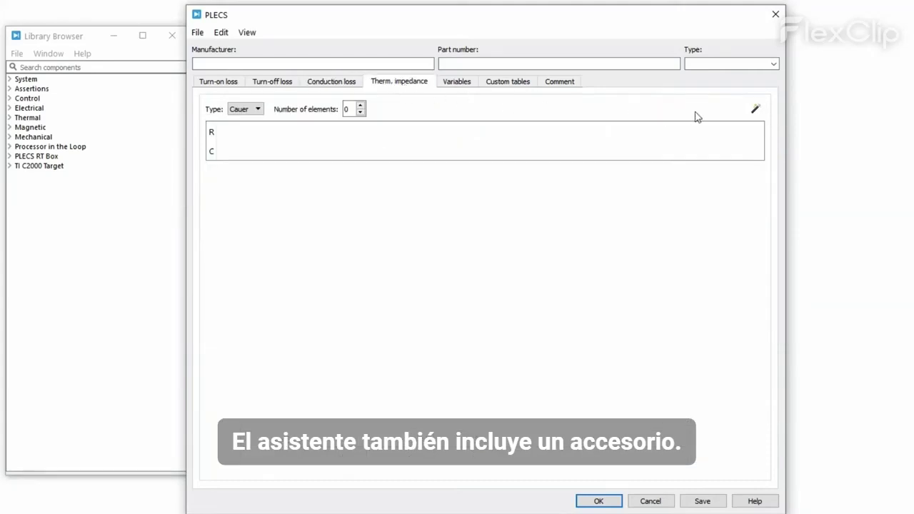
{"action": "left_click", "coordinate": [755, 109]}
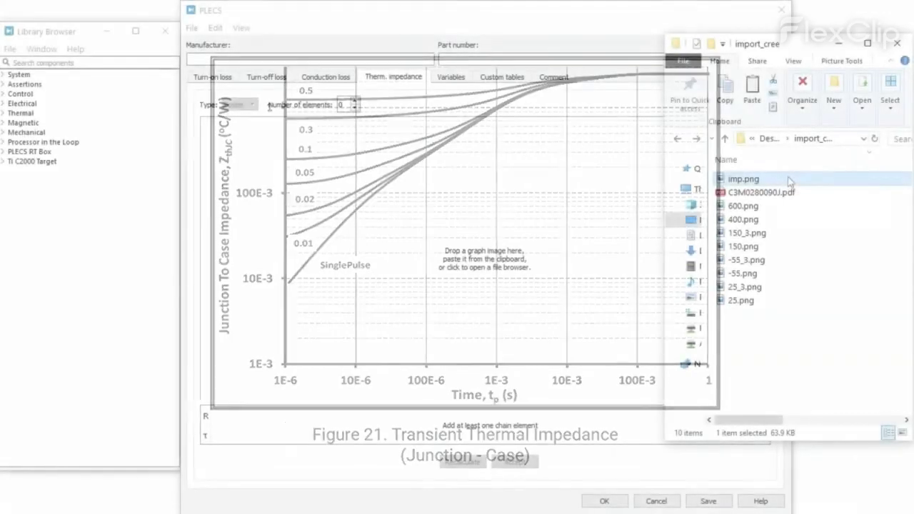
{"action": "left_click_drag", "start_coordinate": [788, 179], "coordinate": [535, 265]}
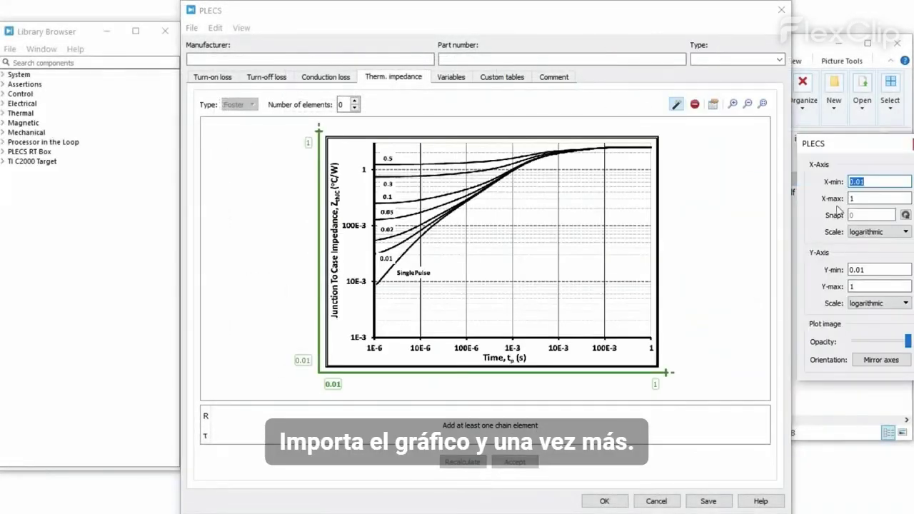
- Set the thermal impedance graph's X-axis minimum to 1e-6 and Y-axis minimum to 1e-3
{"action": "left_click", "coordinate": [857, 182]}
{"action": "double_click", "coordinate": [858, 181]}
{"action": "type", "text": "1e-6"}
{"action": "double_click", "coordinate": [860, 270]}
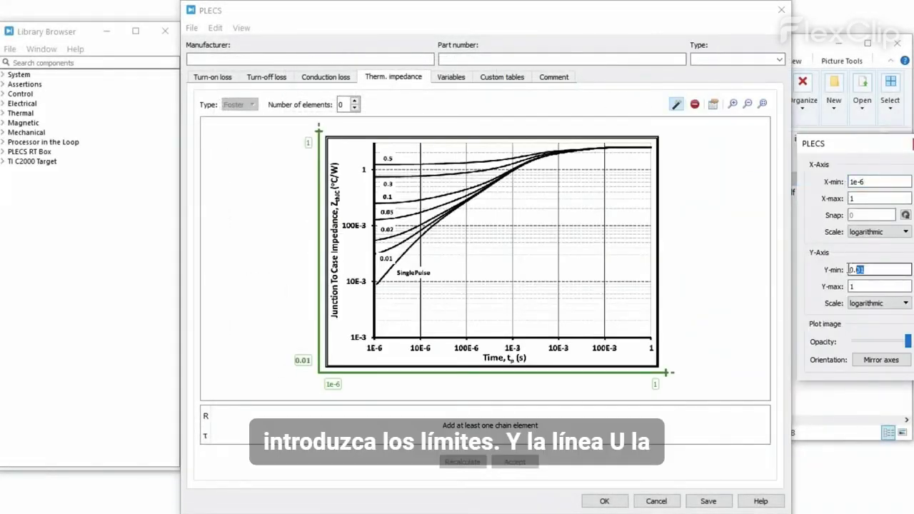
{"action": "type", "text": "1e-3"}
{"action": "key", "text": "Return"}
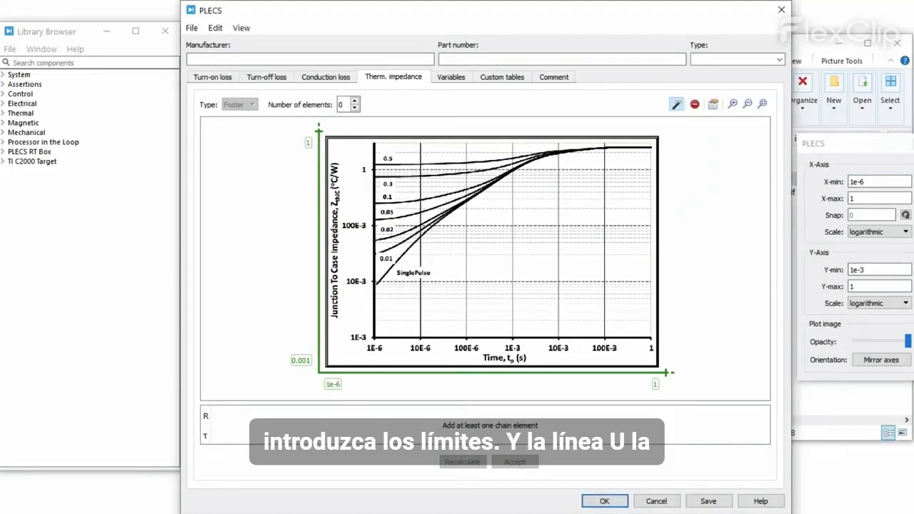
- Align the green axes with the thermal impedance graph's axes, and their end markers with the time and impedance ticks of 1
{"action": "left_click_drag", "start_coordinate": [666, 373], "coordinate": [651, 337]}
{"action": "left_click_drag", "start_coordinate": [319, 272], "coordinate": [375, 272]}
{"action": "left_click_drag", "start_coordinate": [374, 130], "coordinate": [374, 169]}
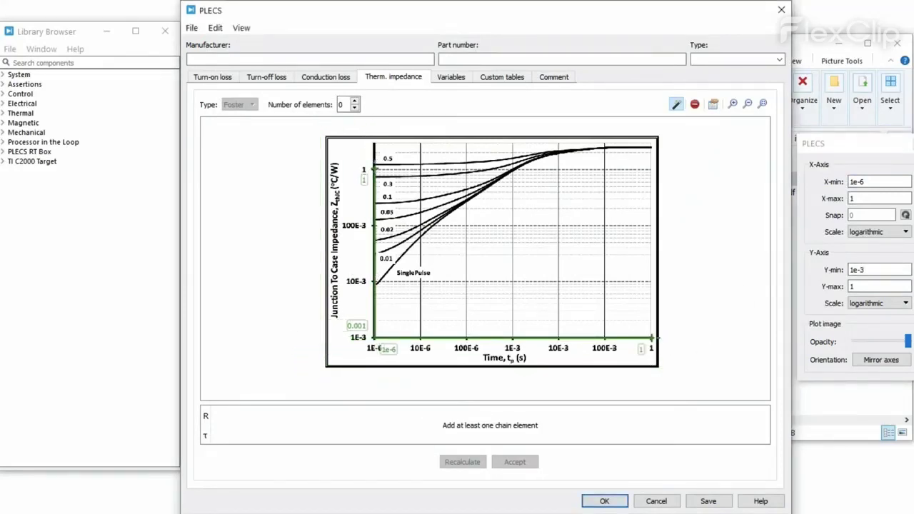
- Place data points along the entire SinglePulse curve, from the 1E-6 s end to the 1 s end
{"action": "scroll", "coordinate": [260, 345], "scroll_direction": "up", "scroll_amount": 2}
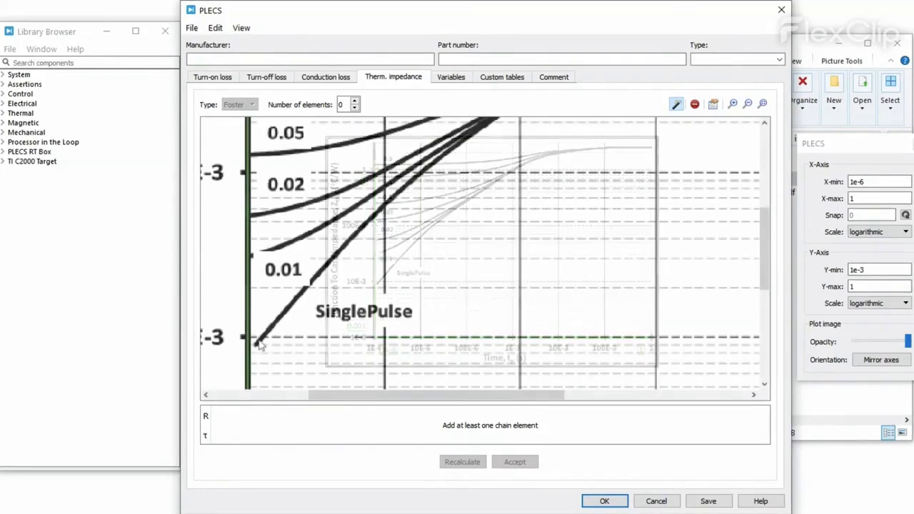
{"action": "left_click", "coordinate": [277, 319]}
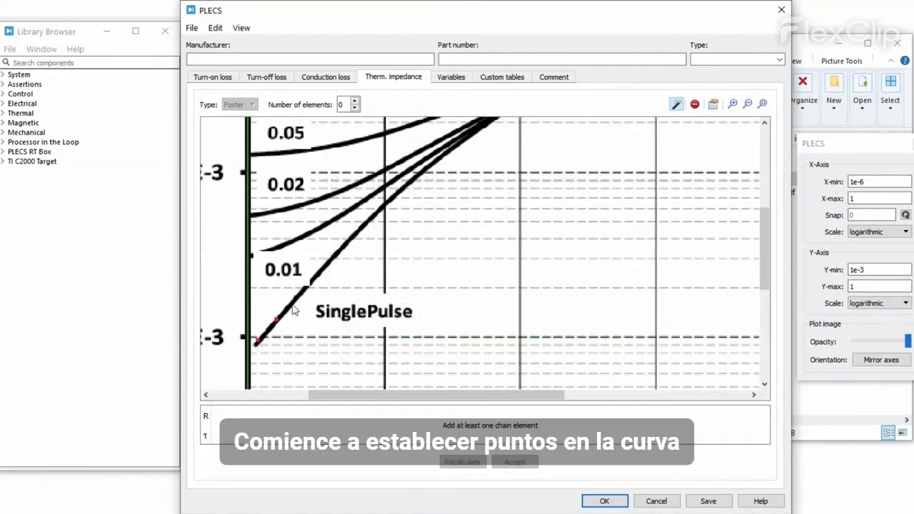
{"action": "left_click", "coordinate": [297, 296]}
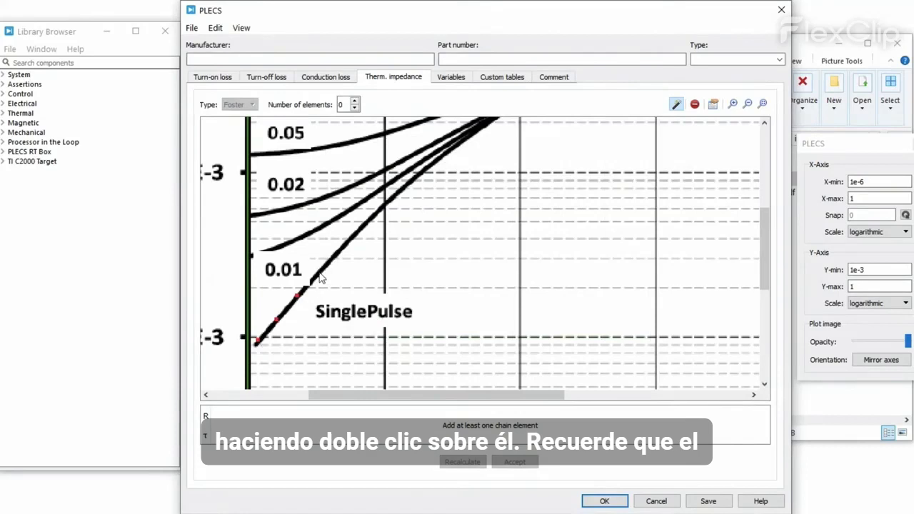
{"action": "left_click", "coordinate": [320, 273]}
{"action": "left_click", "coordinate": [337, 253]}
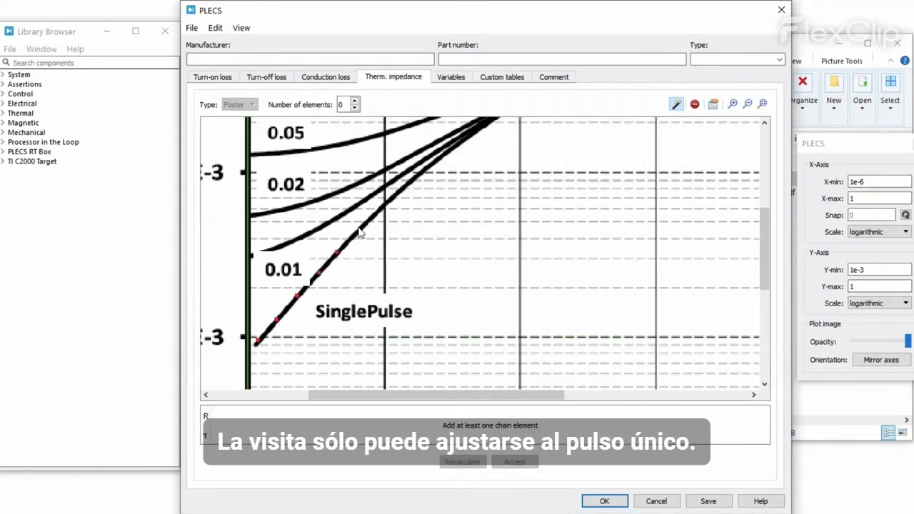
{"action": "left_click", "coordinate": [358, 228]}
{"action": "left_click", "coordinate": [383, 205]}
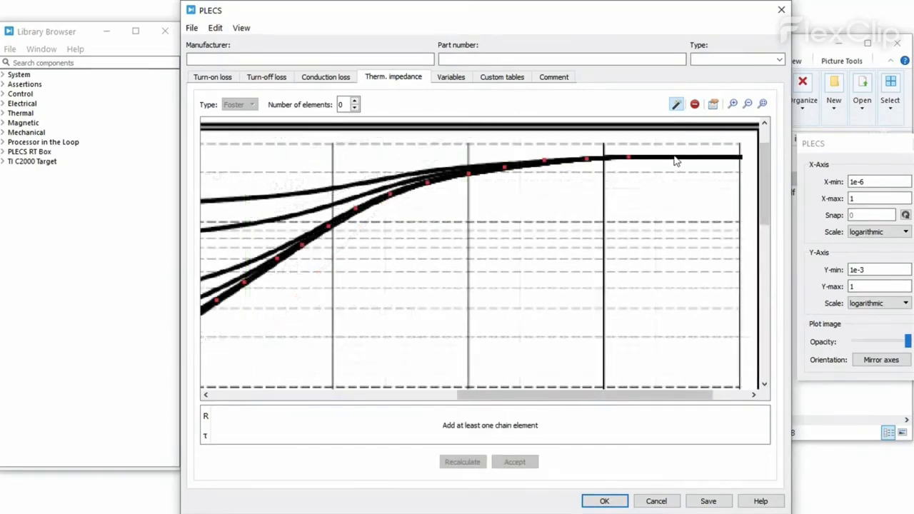
{"action": "left_click", "coordinate": [674, 158]}
{"action": "left_click", "coordinate": [710, 157]}
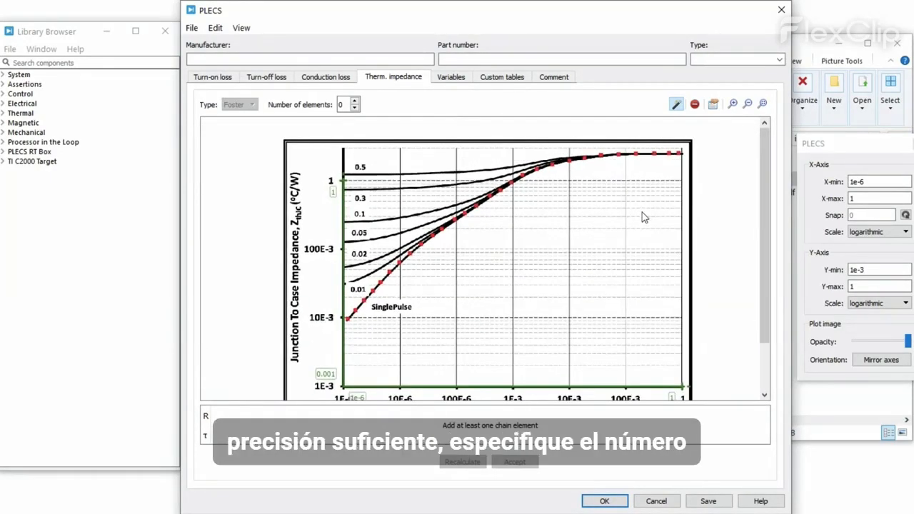
- Increase the number of thermal chain elements to 5 and recalculate the Foster coefficient fit
{"action": "left_click", "coordinate": [355, 101]}
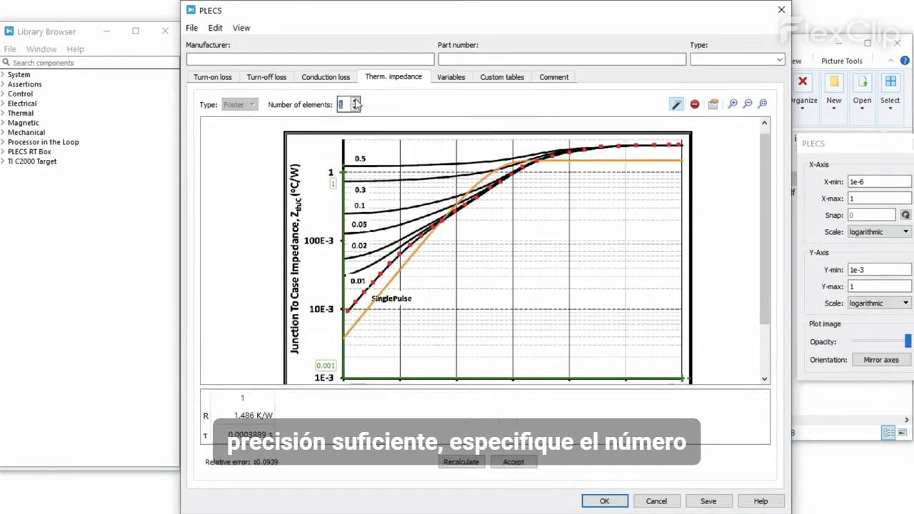
{"action": "left_click", "coordinate": [355, 101]}
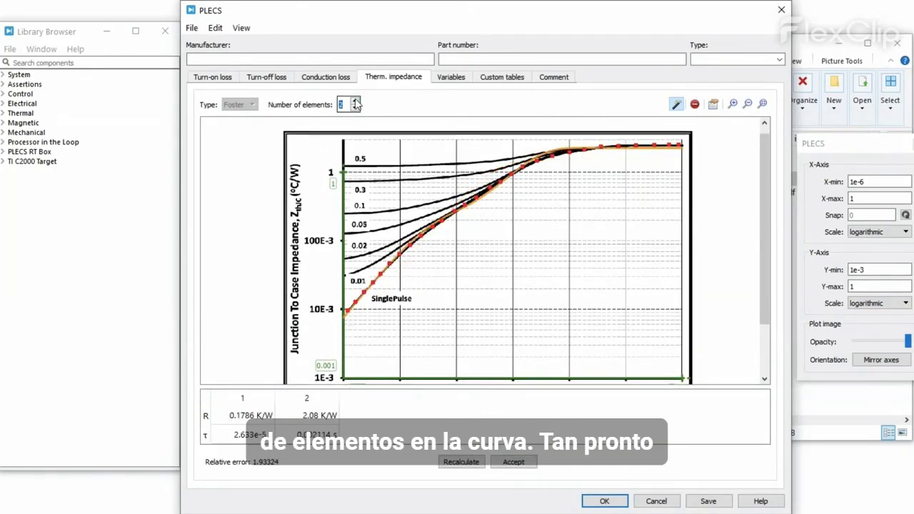
{"action": "left_click", "coordinate": [355, 101]}
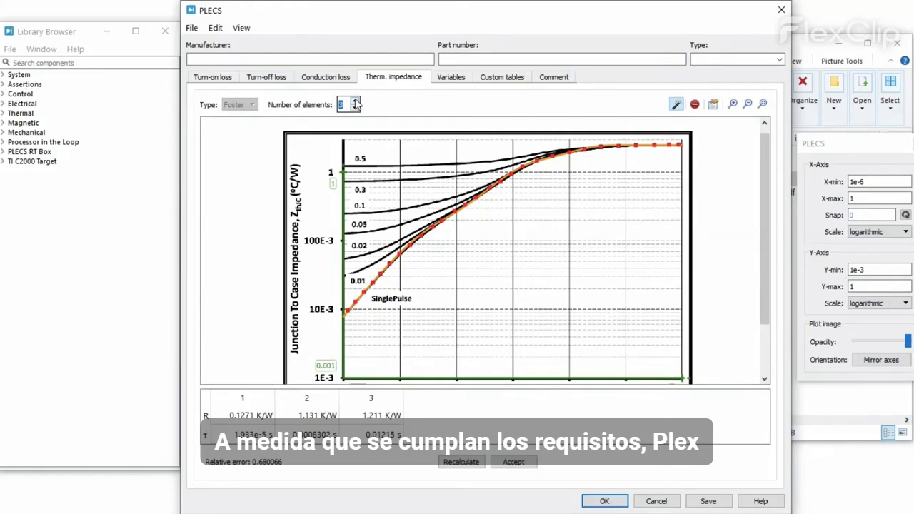
{"action": "left_click", "coordinate": [355, 102]}
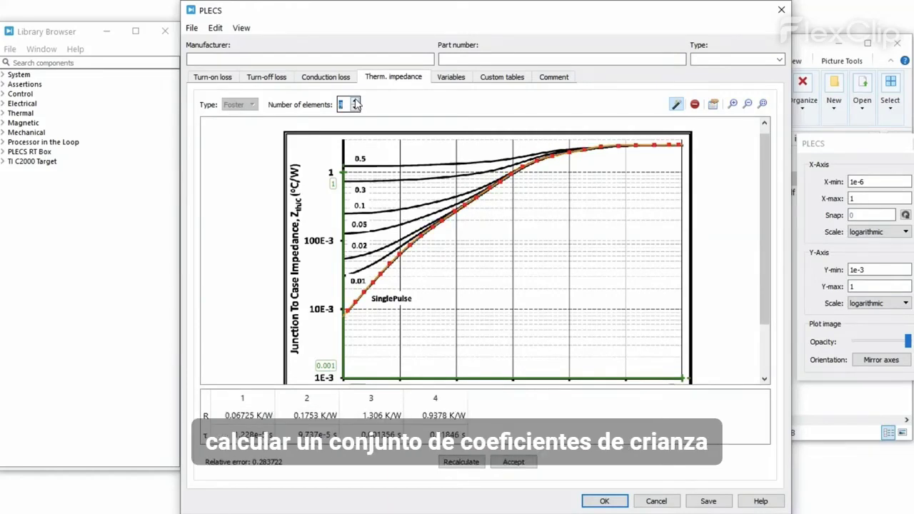
{"action": "left_click", "coordinate": [356, 101]}
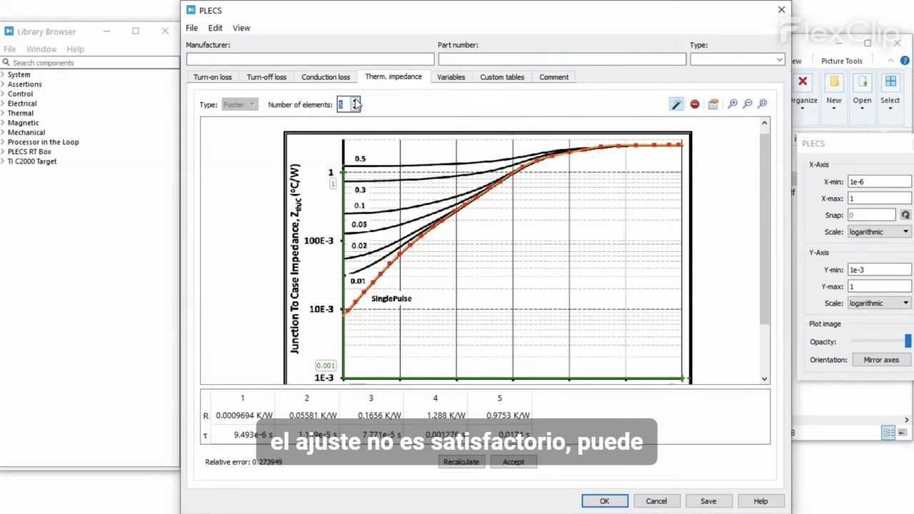
{"action": "left_click", "coordinate": [466, 464]}
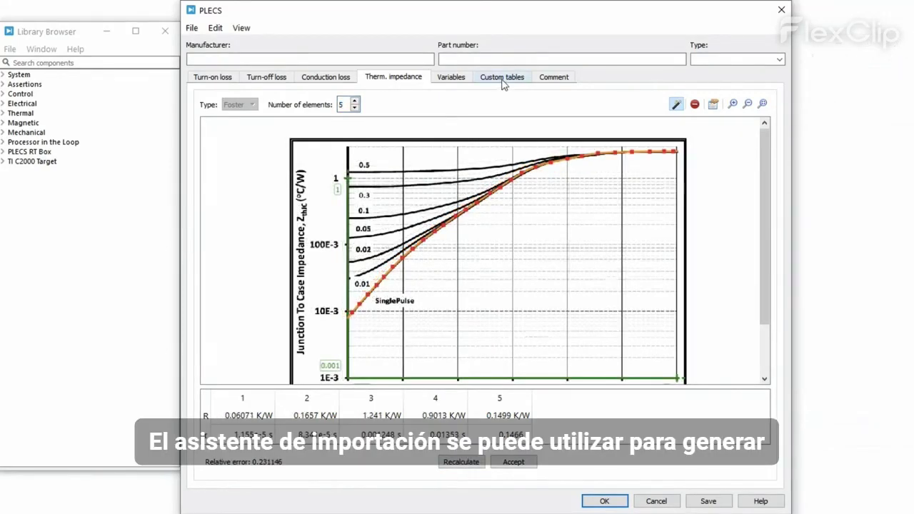
- Add a variable with the prompt "External gate resistance" and the variable name Rg
{"action": "left_click", "coordinate": [504, 80]}
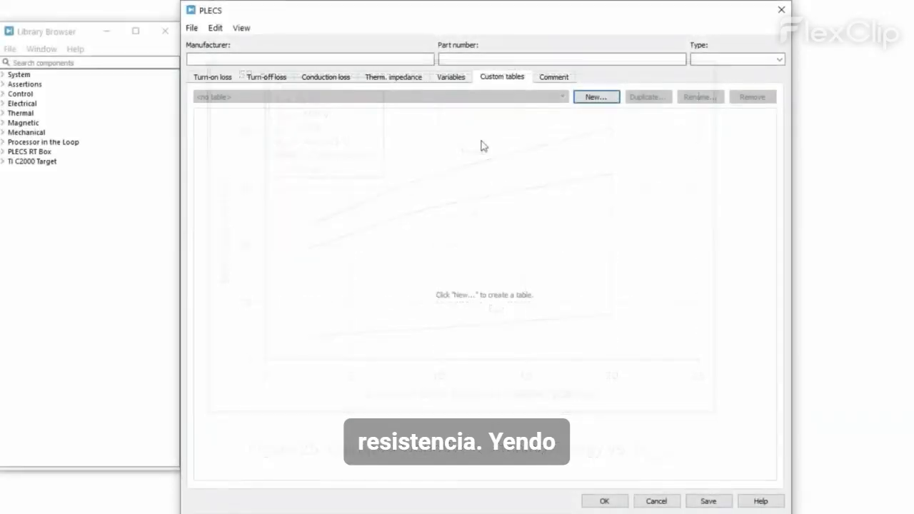
{"action": "left_click", "coordinate": [451, 77]}
{"action": "left_click", "coordinate": [200, 94]}
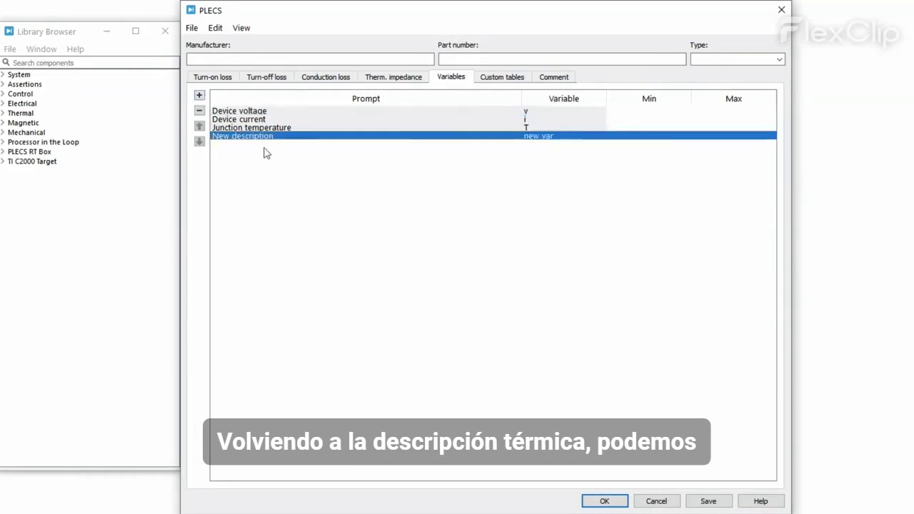
{"action": "type", "text": "External gate resistance"}
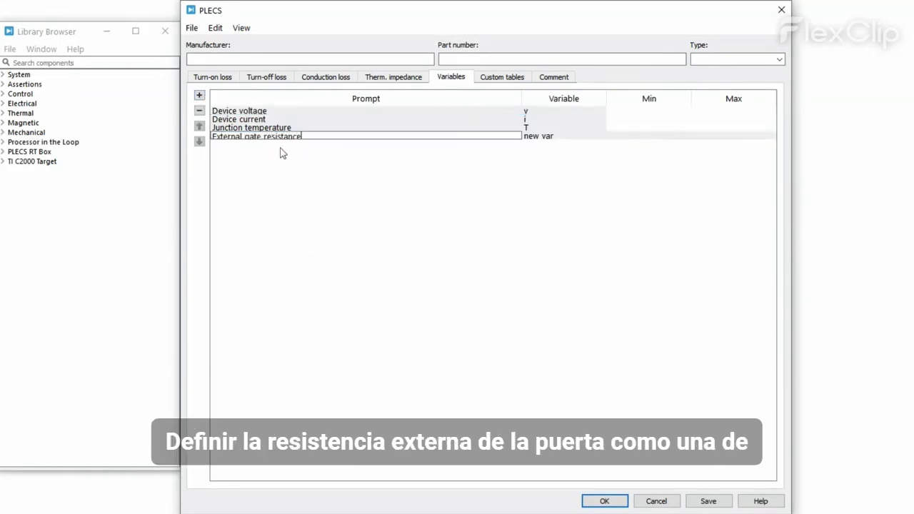
{"action": "double_click", "coordinate": [534, 136]}
{"action": "type", "text": "Rg"}
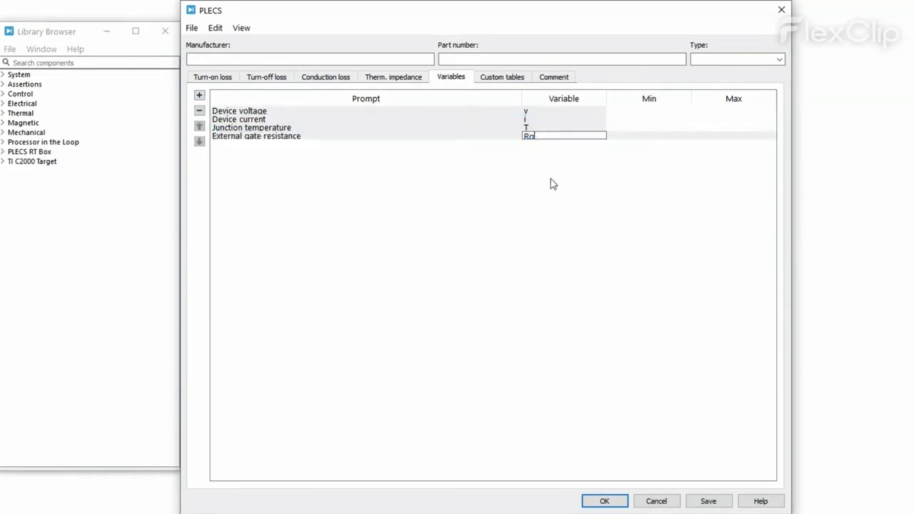
{"action": "key", "text": "Return"}
- Create a 1D custom table named EonVsRg
{"action": "left_click", "coordinate": [527, 77]}
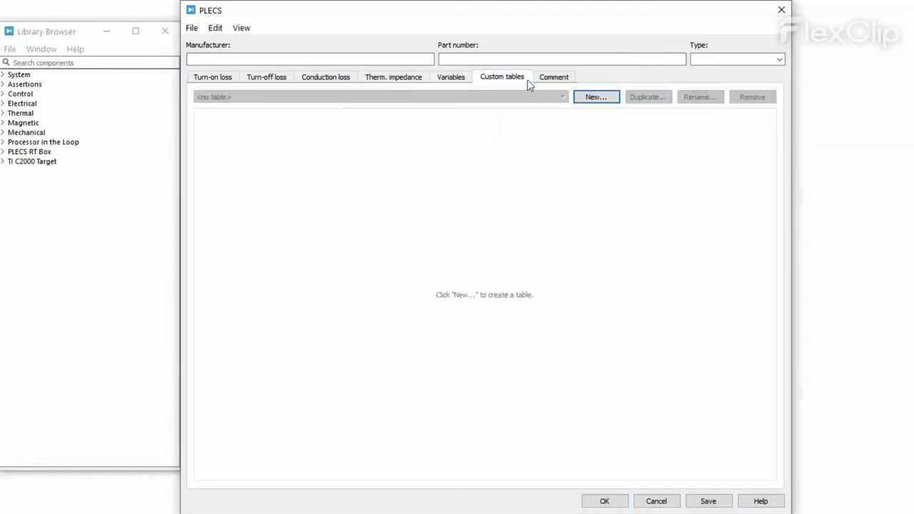
{"action": "left_click", "coordinate": [593, 99]}
{"action": "left_click_drag", "start_coordinate": [496, 247], "coordinate": [402, 247]}
{"action": "type", "text": "E"}
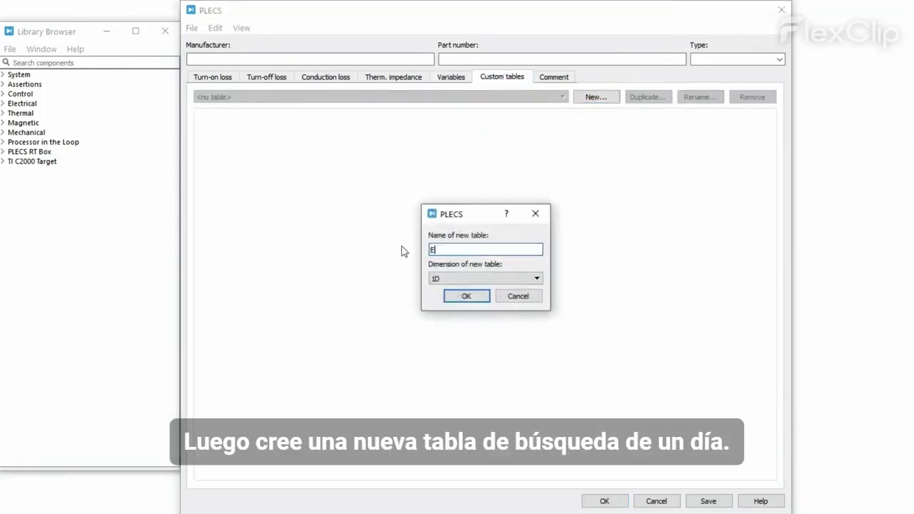
{"action": "type", "text": "onVsRg"}
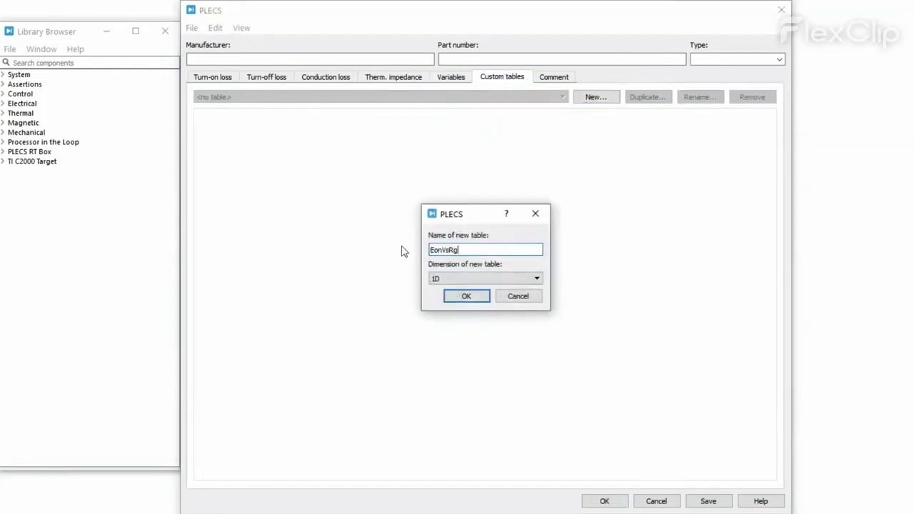
{"action": "left_click", "coordinate": [466, 296]}
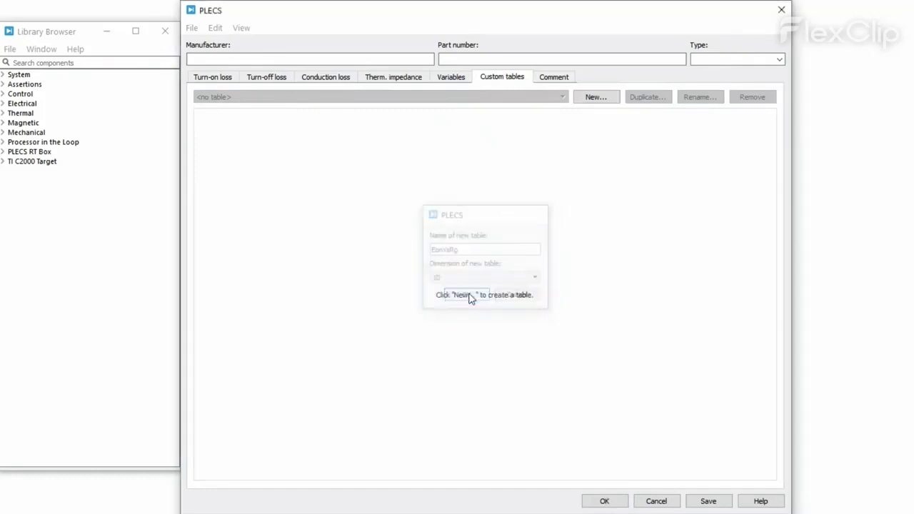
- Import the gate-resistor switching loss graph into the EonVsRg table and place points on the E_On curve at 3, 5, 10, 15 and 20 ohms
{"action": "left_click", "coordinate": [757, 126]}
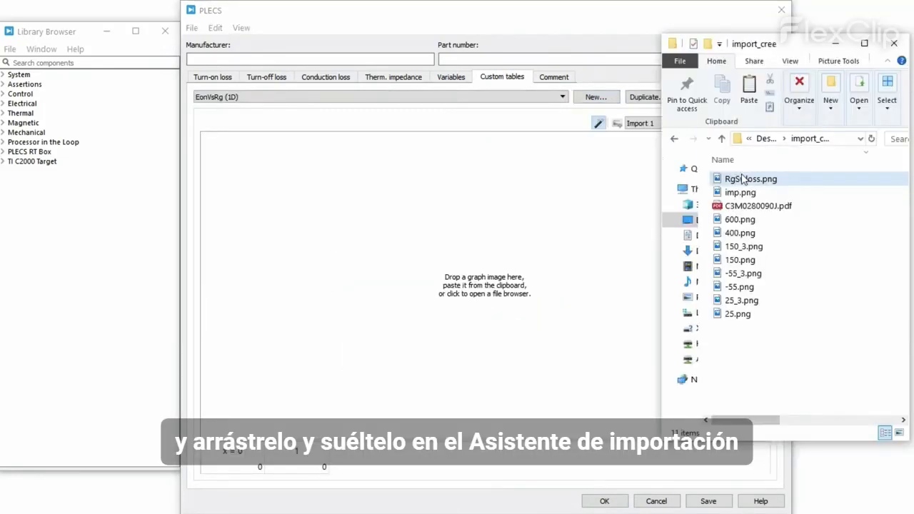
{"action": "left_click_drag", "start_coordinate": [684, 179], "coordinate": [588, 290]}
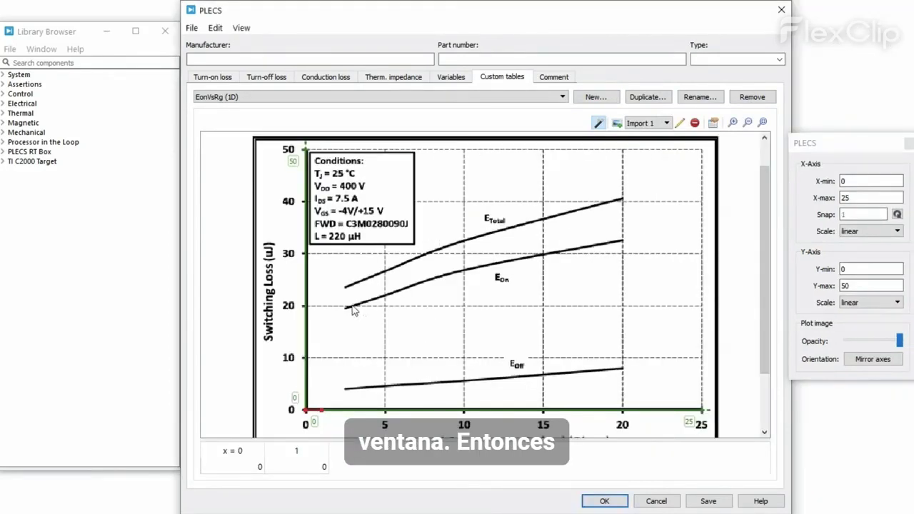
{"action": "left_click", "coordinate": [353, 306]}
{"action": "left_click", "coordinate": [385, 294]}
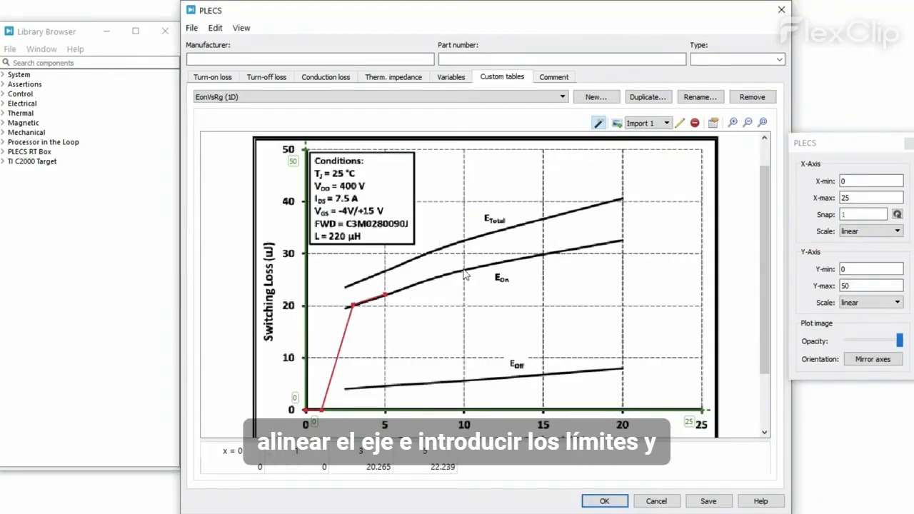
{"action": "left_click", "coordinate": [464, 270]}
{"action": "left_click", "coordinate": [544, 255]}
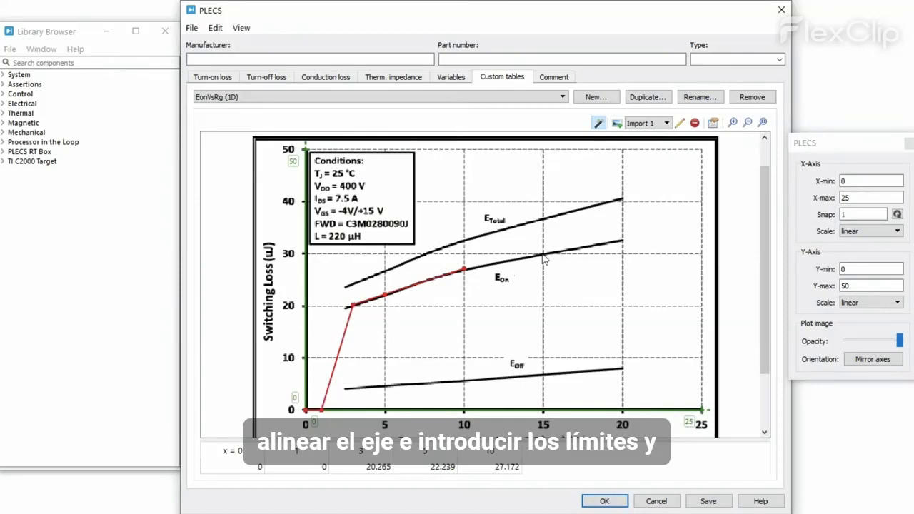
{"action": "left_click", "coordinate": [622, 242]}
- Remove the default x values 0 and 1 from the EonVsRg table
{"action": "left_click", "coordinate": [240, 451]}
{"action": "right_click", "coordinate": [240, 452]}
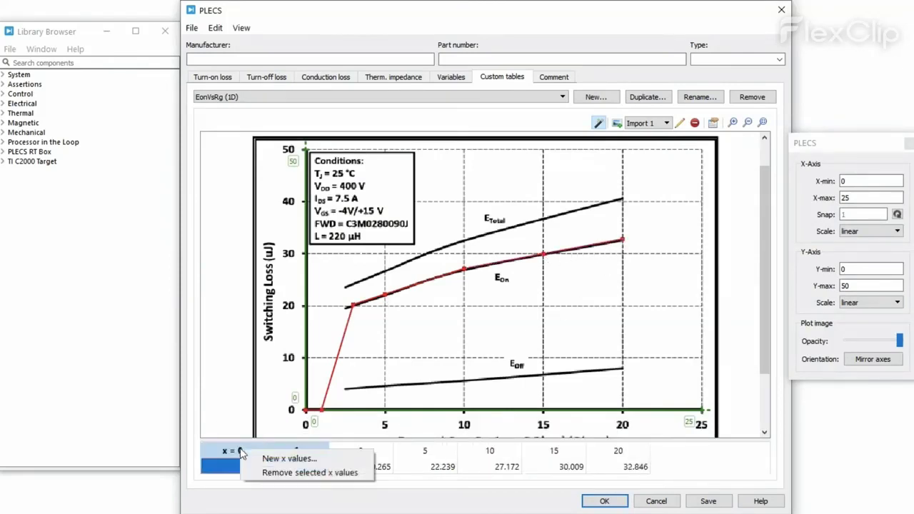
{"action": "left_click", "coordinate": [269, 473]}
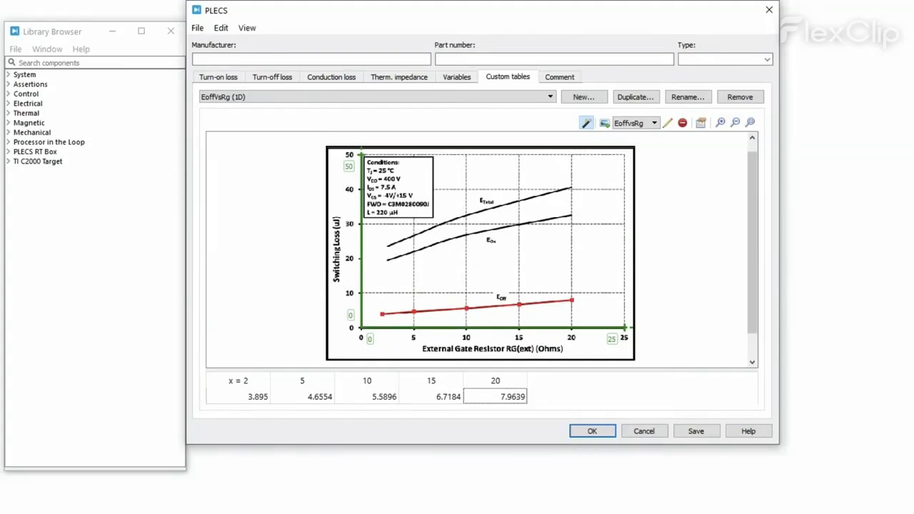
- Set the turn-on loss computation method to Lookup table and formula, with the formula E*lookup('EonVsRg', Rg)*(1/19.68)
{"action": "left_click", "coordinate": [234, 80]}
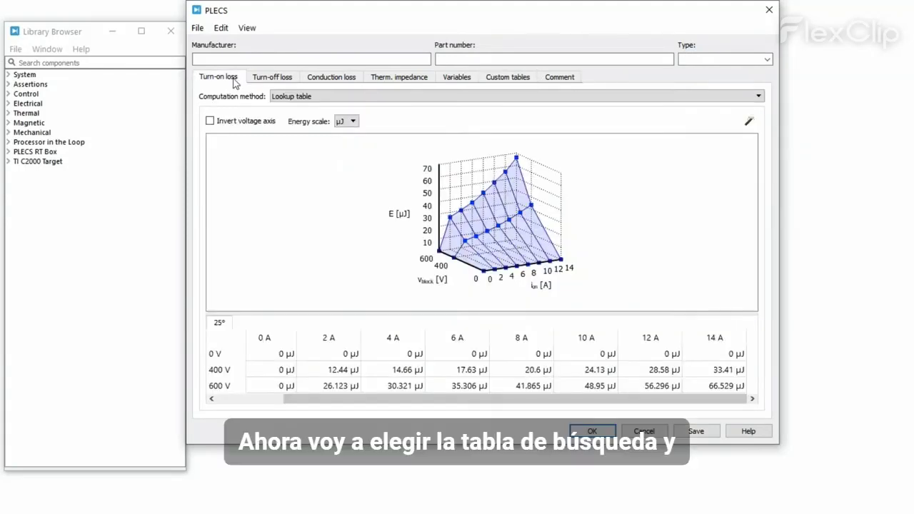
{"action": "left_click", "coordinate": [327, 98]}
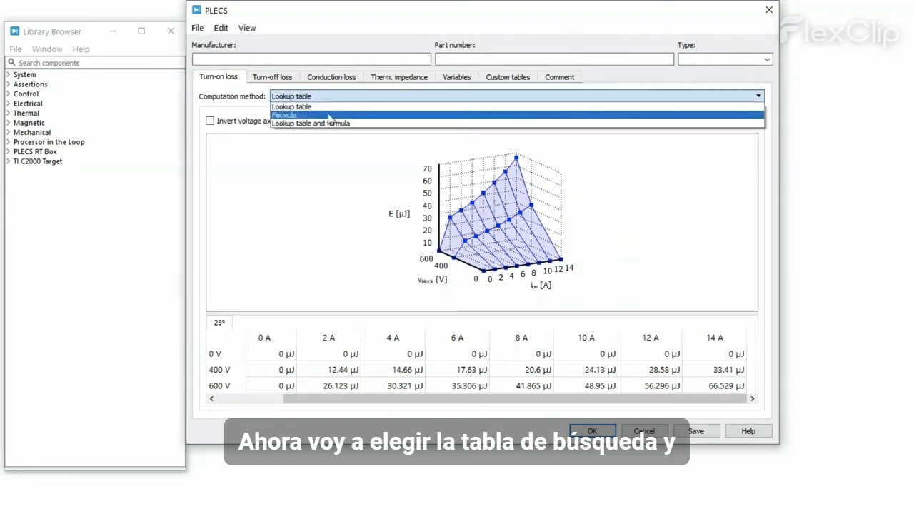
{"action": "left_click", "coordinate": [331, 121]}
{"action": "left_click", "coordinate": [293, 398]}
{"action": "type", "text": "E*lookup('EonVsRg', Rg)*(1/19.68)"}
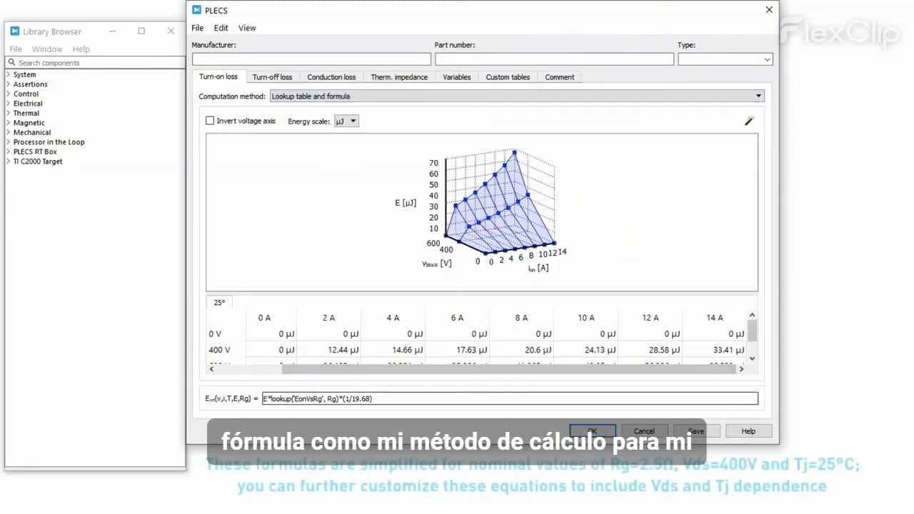
- Set the turn-off loss computation method to Lookup table and formula, with the formula E*lookup('EoffVsRg', Rg)*(1/4.34)
{"action": "left_click", "coordinate": [265, 77]}
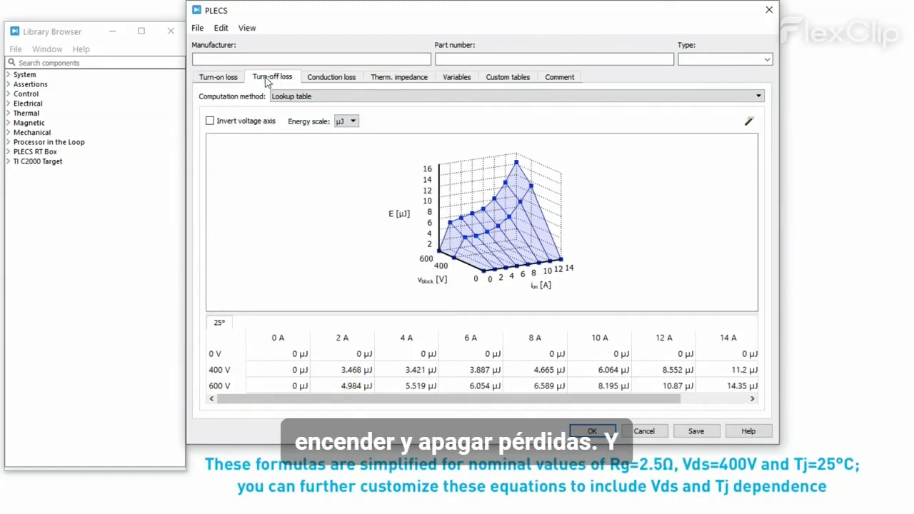
{"action": "left_click", "coordinate": [299, 98]}
{"action": "left_click", "coordinate": [307, 120]}
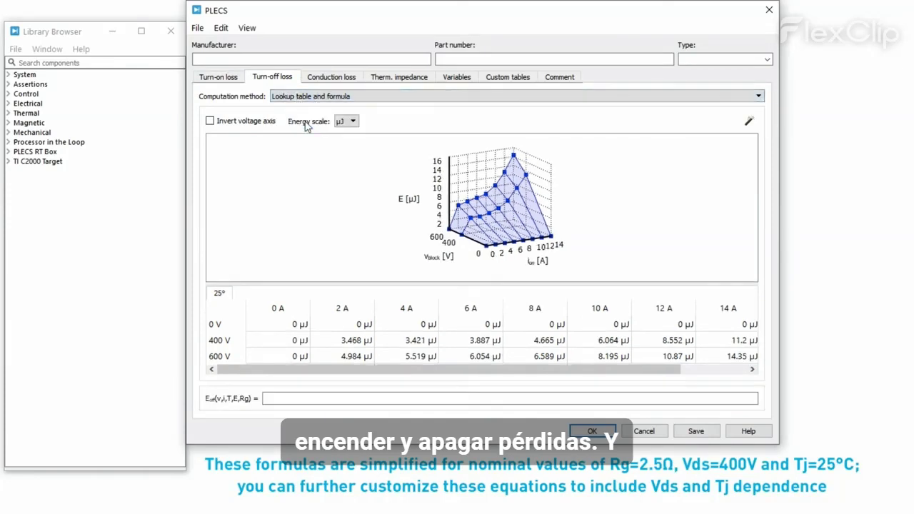
{"action": "left_click", "coordinate": [311, 402]}
{"action": "type", "text": "E*lookup('EoffVsRg', Rg)*(1/4.34)"}
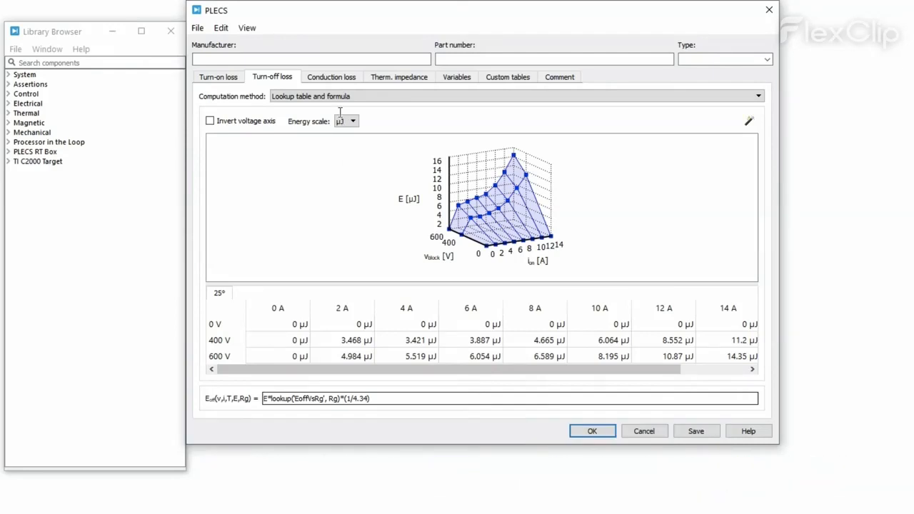
- Set the thermal description's manufacturer to Wolfspeed, part number to C3M0280090J and device type to MOSFET
{"action": "left_click", "coordinate": [335, 60]}
{"action": "type", "text": "Wolfspeed"}
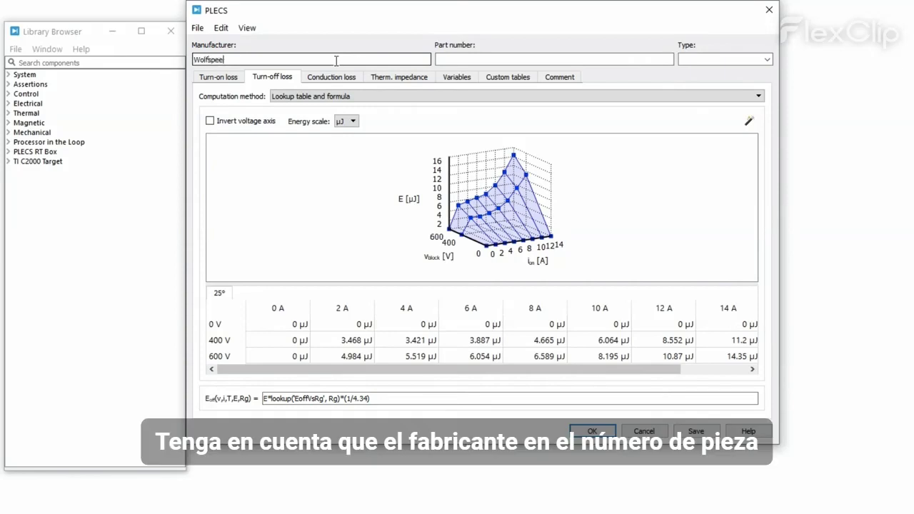
{"action": "left_click", "coordinate": [456, 60]}
{"action": "type", "text": "C3M0280090J"}
{"action": "left_click", "coordinate": [766, 60]}
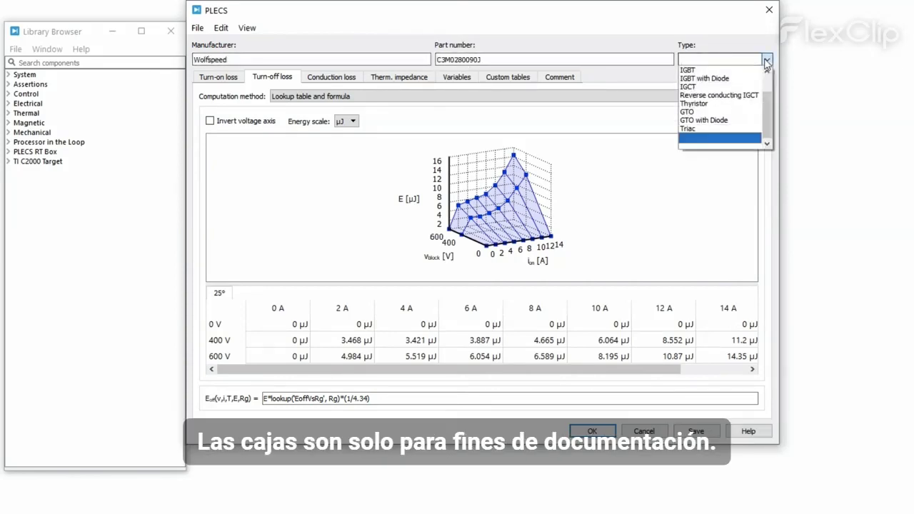
{"action": "scroll", "coordinate": [766, 85], "scroll_direction": "up", "scroll_amount": 2}
{"action": "left_click", "coordinate": [713, 79]}
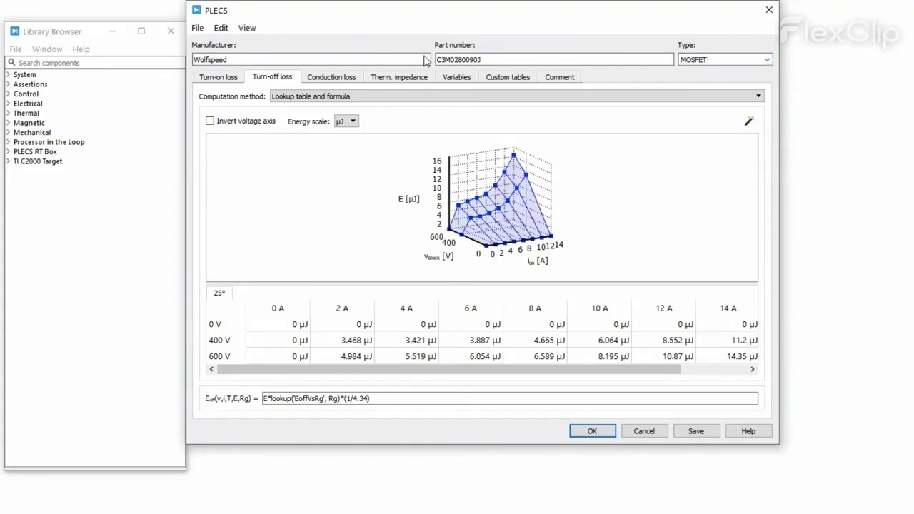
- Save the thermal description as C3M0280090J.xml in the thermal folder on the Desktop
{"action": "left_click", "coordinate": [198, 30]}
{"action": "left_click", "coordinate": [225, 59]}
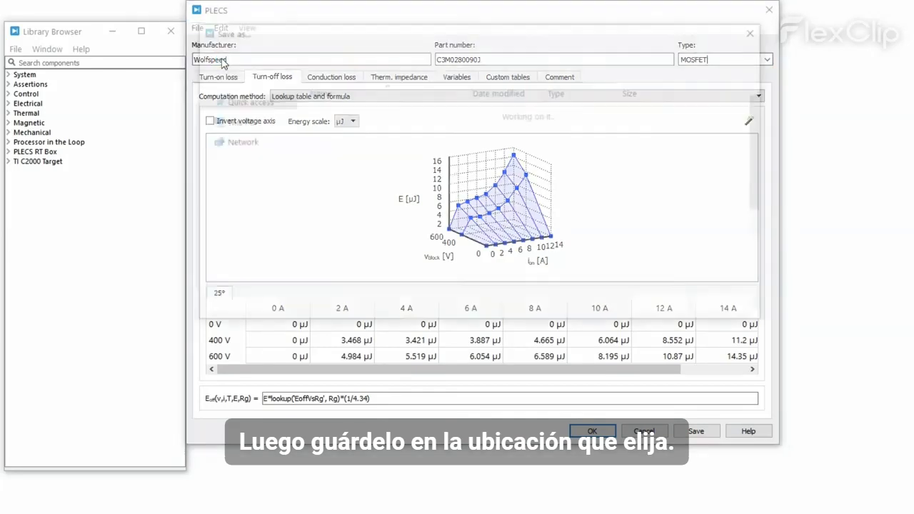
{"action": "left_click", "coordinate": [658, 305]}
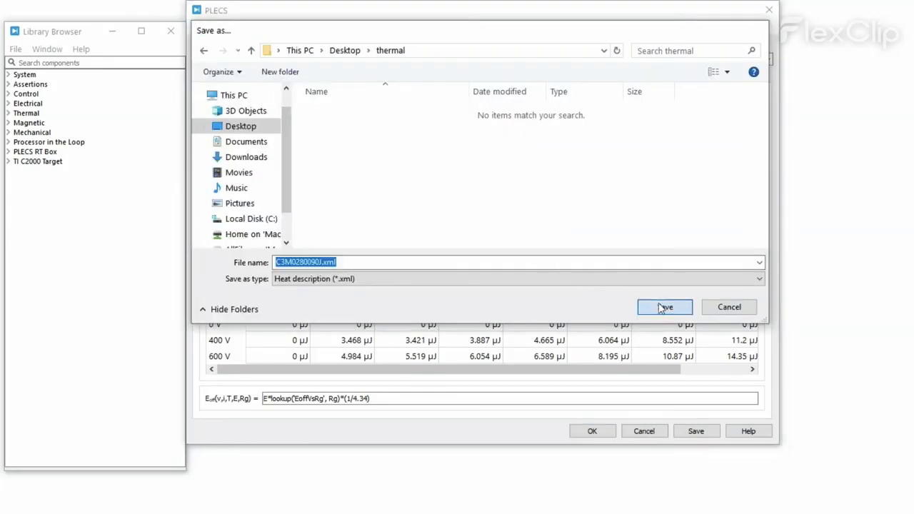
{"action": "left_click", "coordinate": [560, 250]}
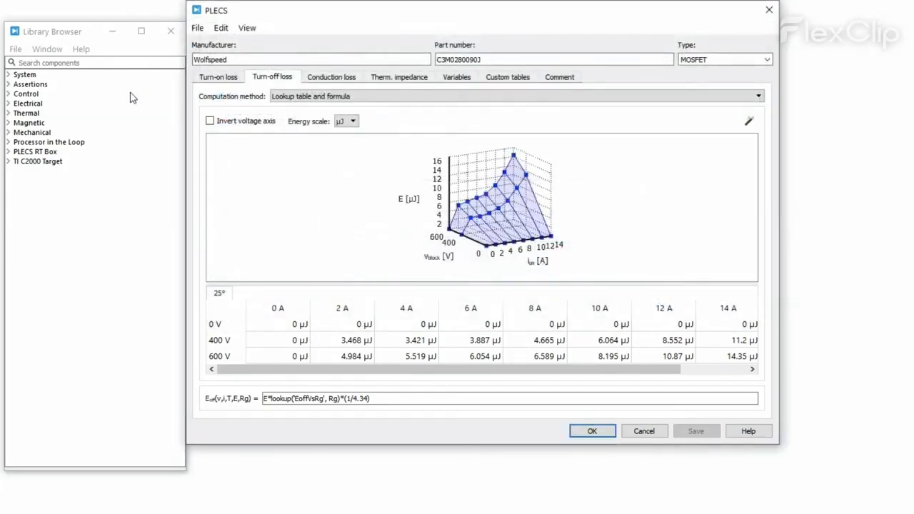
- Add the Desktop's thermal folder to the thermal description search path, rescan the thermal library, and close the preferences and thermal editor
{"action": "left_click", "coordinate": [16, 49]}
{"action": "left_click", "coordinate": [56, 128]}
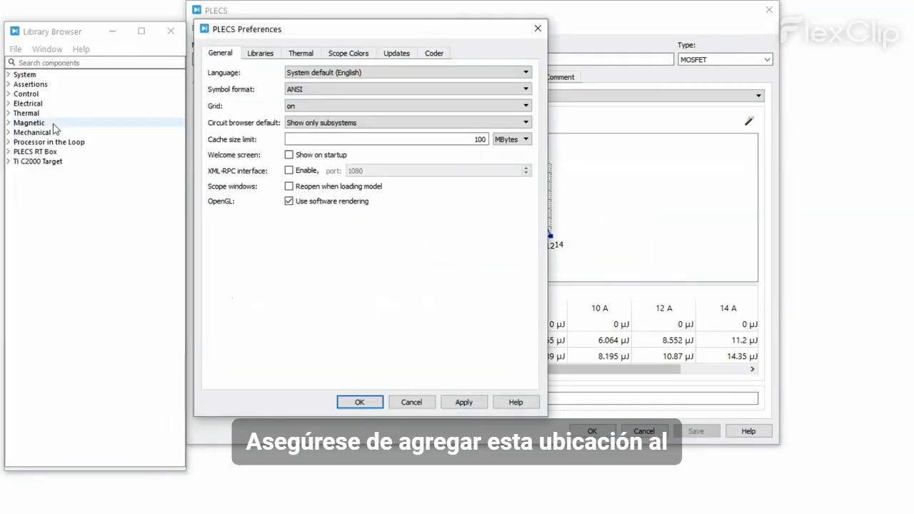
{"action": "left_click", "coordinate": [296, 55]}
{"action": "left_click", "coordinate": [219, 87]}
{"action": "double_click", "coordinate": [336, 159]}
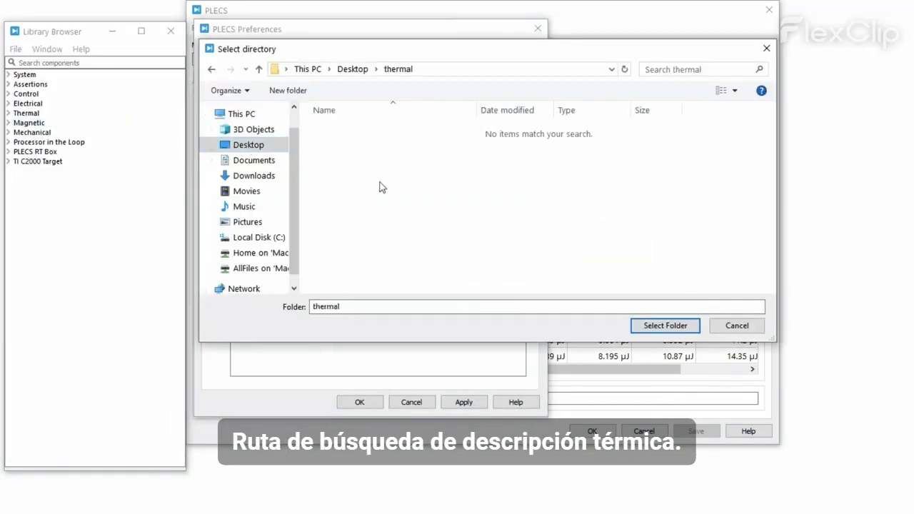
{"action": "left_click", "coordinate": [665, 326]}
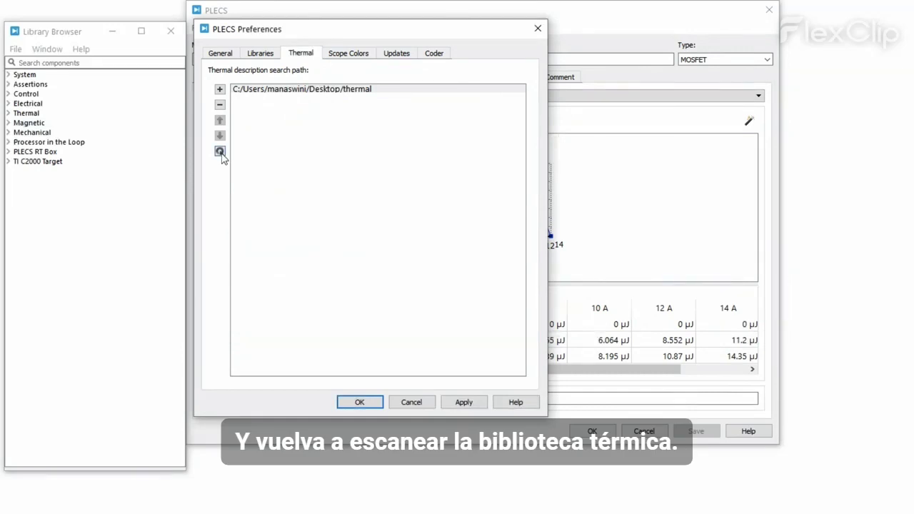
{"action": "left_click", "coordinate": [466, 403]}
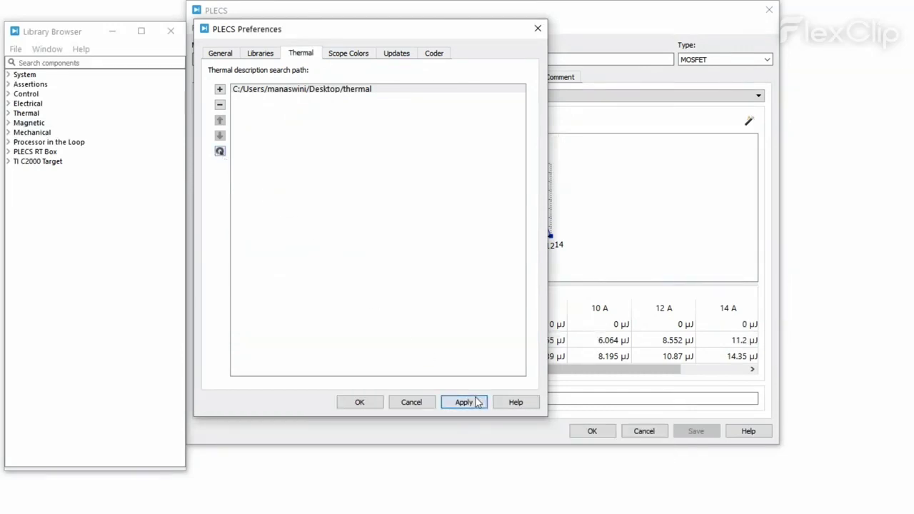
{"action": "left_click", "coordinate": [361, 402]}
{"action": "left_click", "coordinate": [770, 10]}
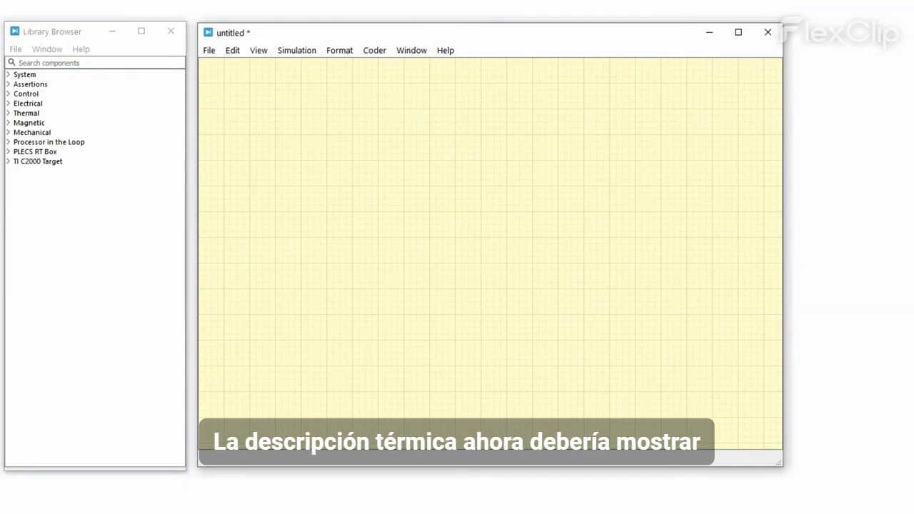
- Check the C3M0280090J entry in the Thermal Library Browser and close it
{"action": "left_click", "coordinate": [412, 50]}
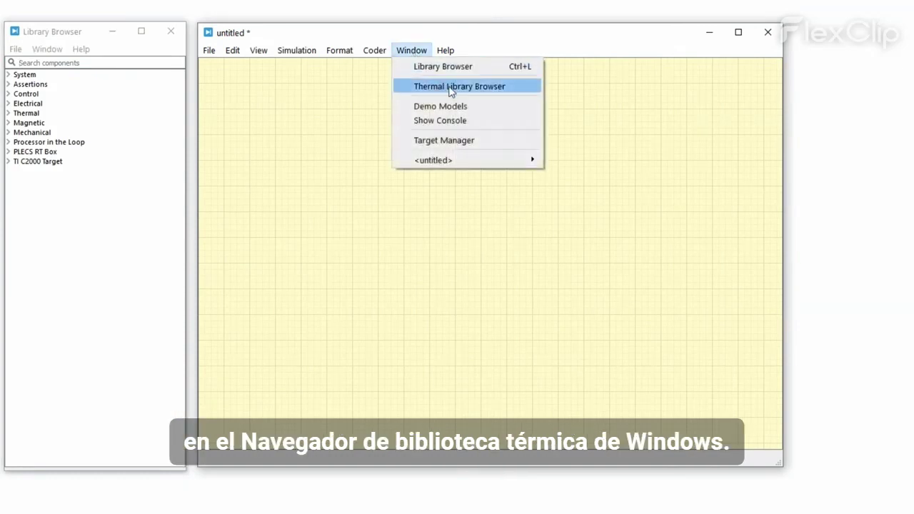
{"action": "left_click", "coordinate": [450, 87]}
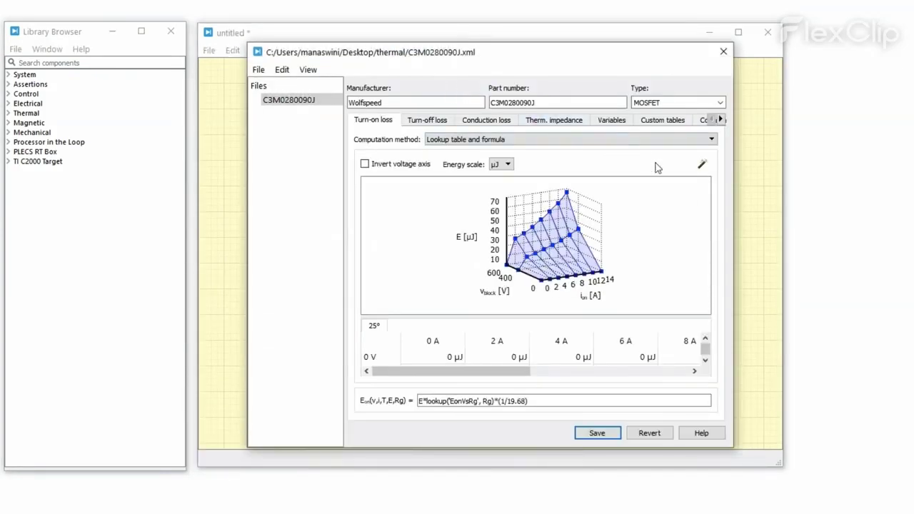
{"action": "left_click", "coordinate": [723, 52]}
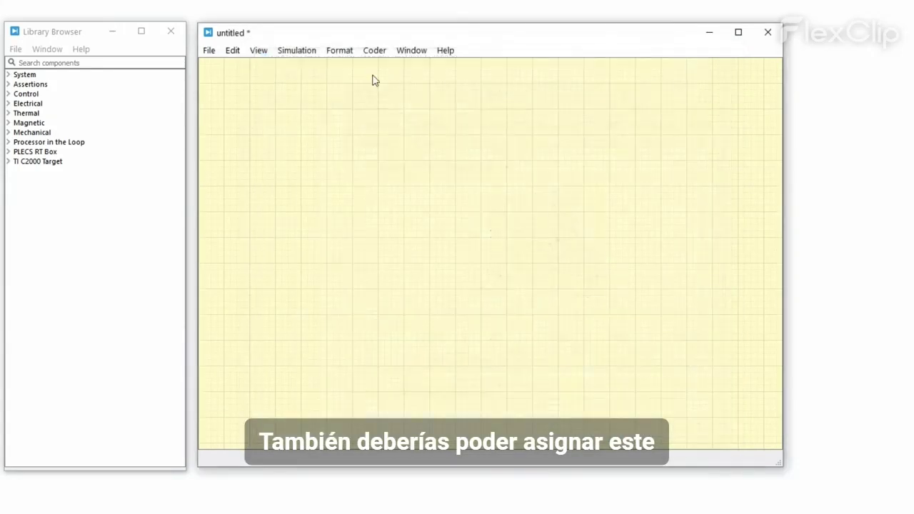
- Find the MOSFET component in the library and place one in the upper middle of the empty schematic
{"action": "left_click", "coordinate": [164, 64]}
{"action": "type", "text": "mosfe"}
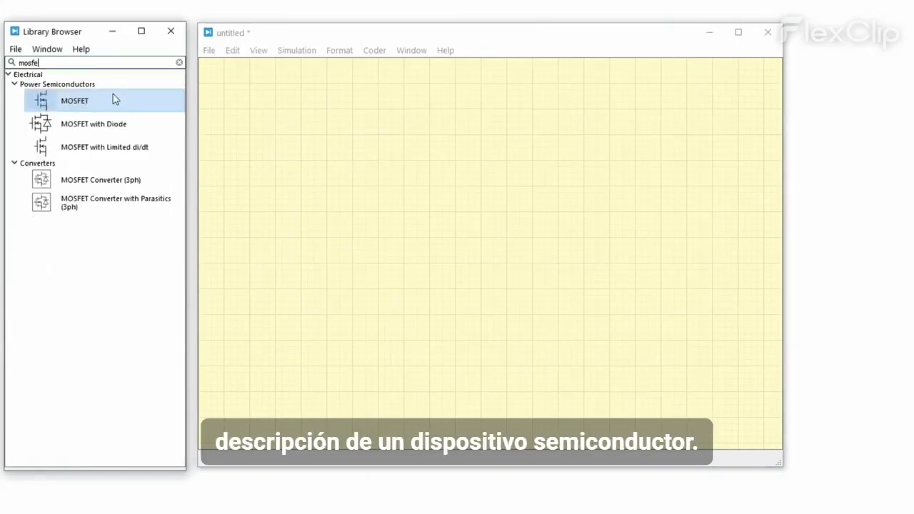
{"action": "left_click_drag", "start_coordinate": [113, 94], "coordinate": [427, 169]}
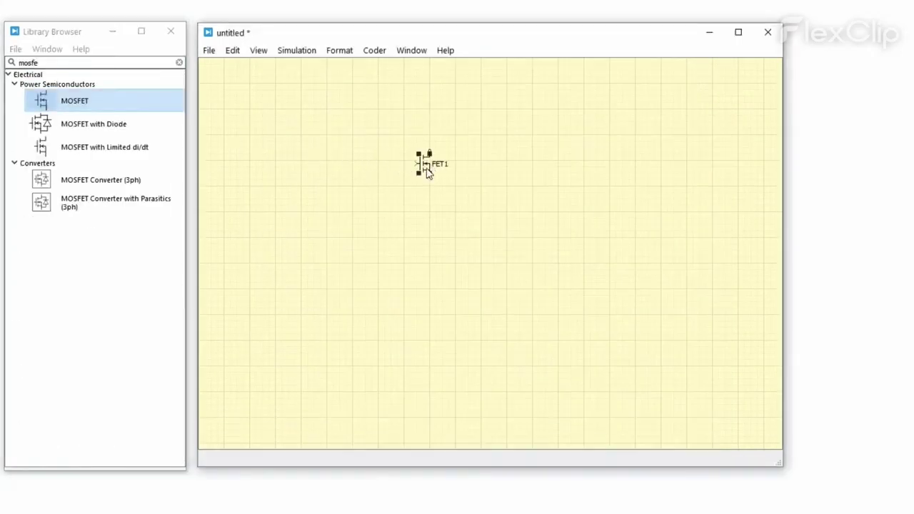
- Assign the C3M0280090J thermal description from the library to the placed MOSFET
{"action": "double_click", "coordinate": [427, 172]}
{"action": "left_click", "coordinate": [457, 194]}
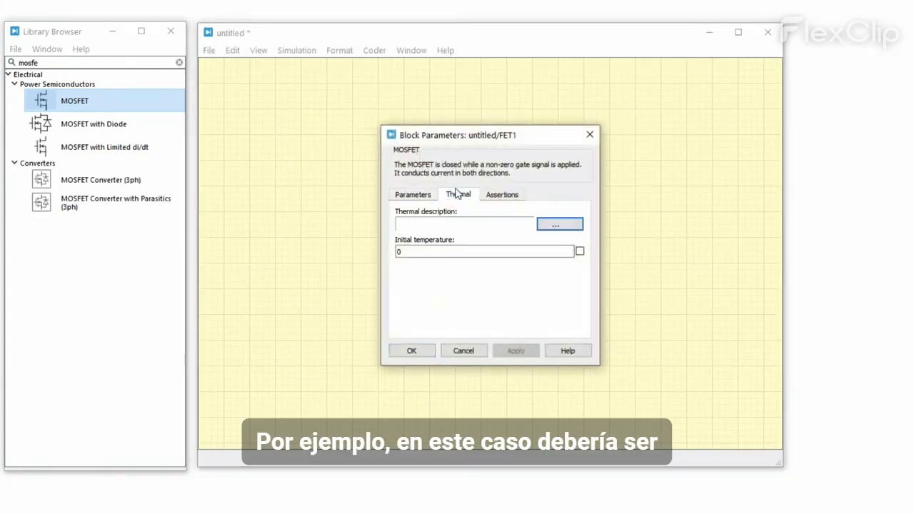
{"action": "left_click", "coordinate": [571, 224]}
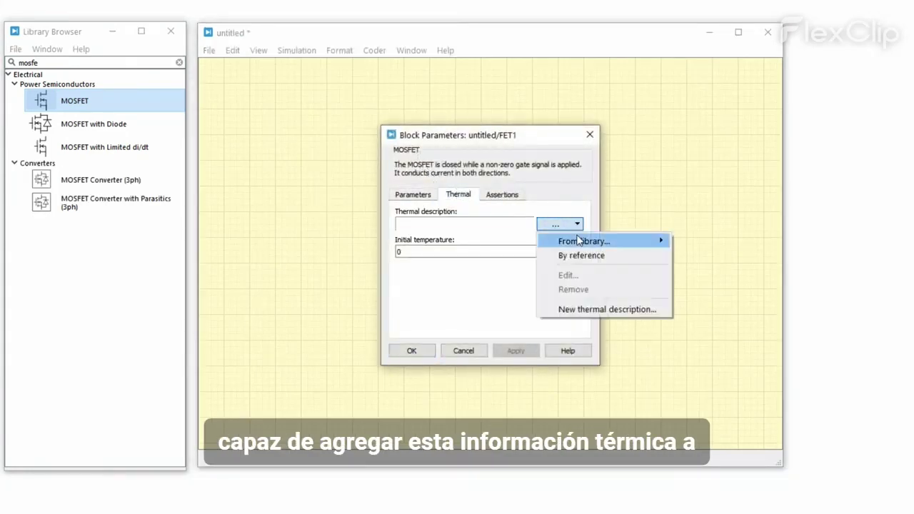
{"action": "mouse_move", "coordinate": [585, 240]}
{"action": "left_click", "coordinate": [701, 244]}
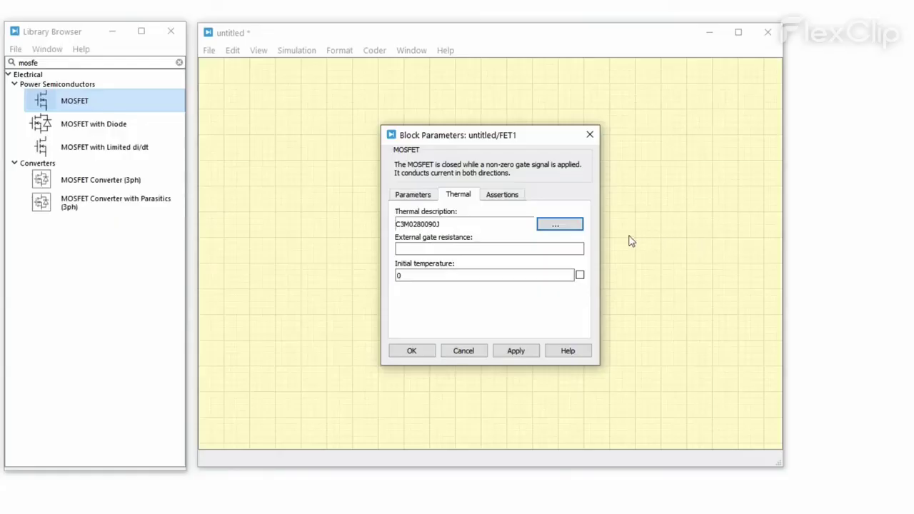
- Open the MOSFET's assigned thermal description and view its turn-on loss curve in the import wizard
{"action": "left_click", "coordinate": [579, 225]}
{"action": "left_click", "coordinate": [584, 273]}
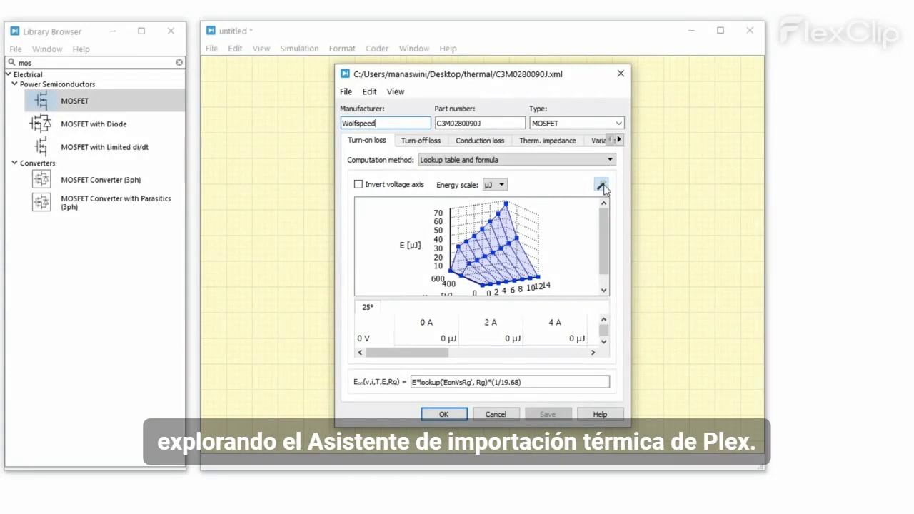
{"action": "left_click", "coordinate": [602, 185]}
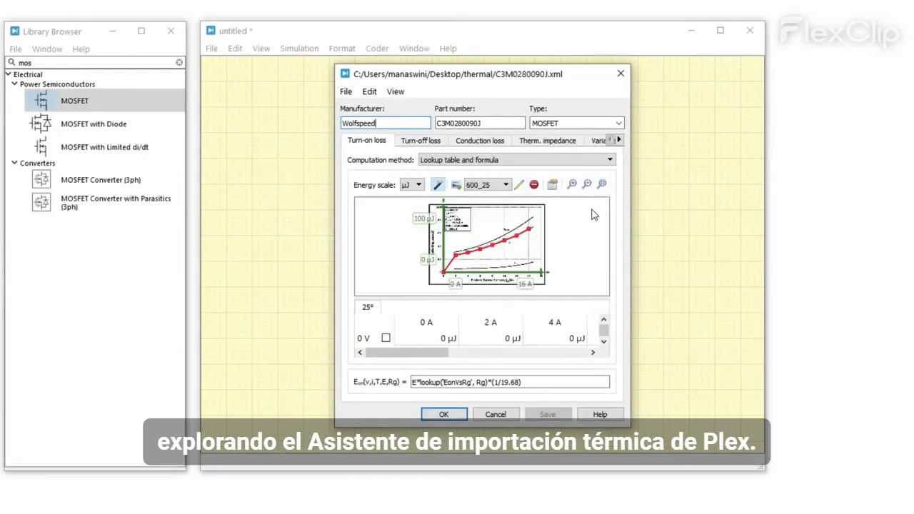